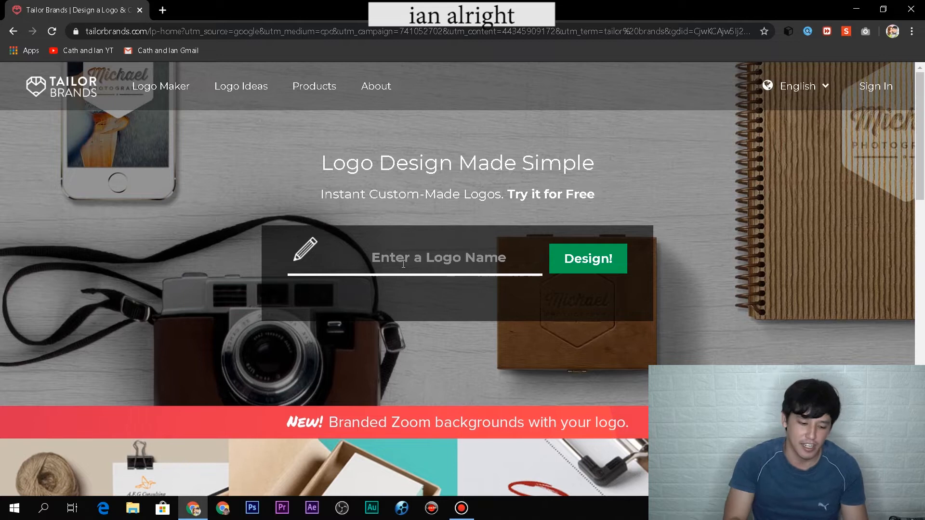
Step: Start a new logo design named WiTea and keep going with it instead of the previously saved logo
{"action": "type", "text": "Wi"}
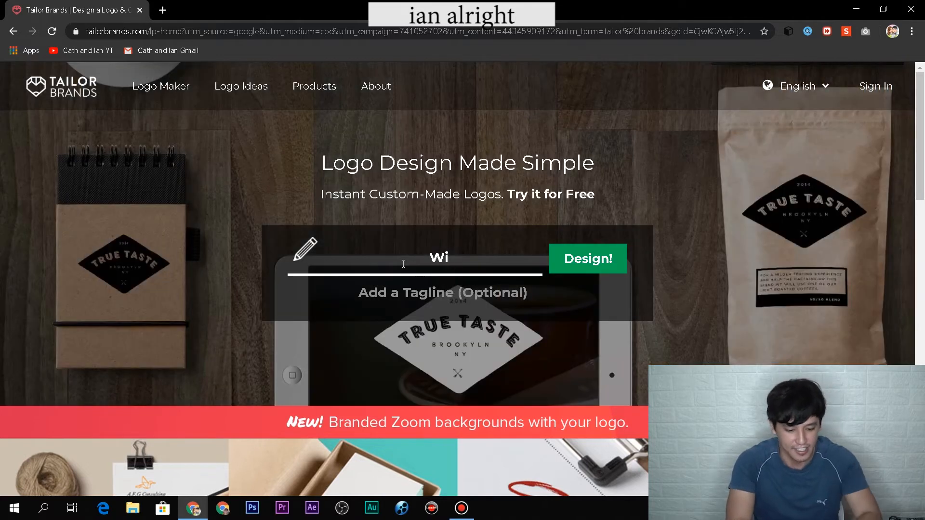
{"action": "type", "text": "Tea"}
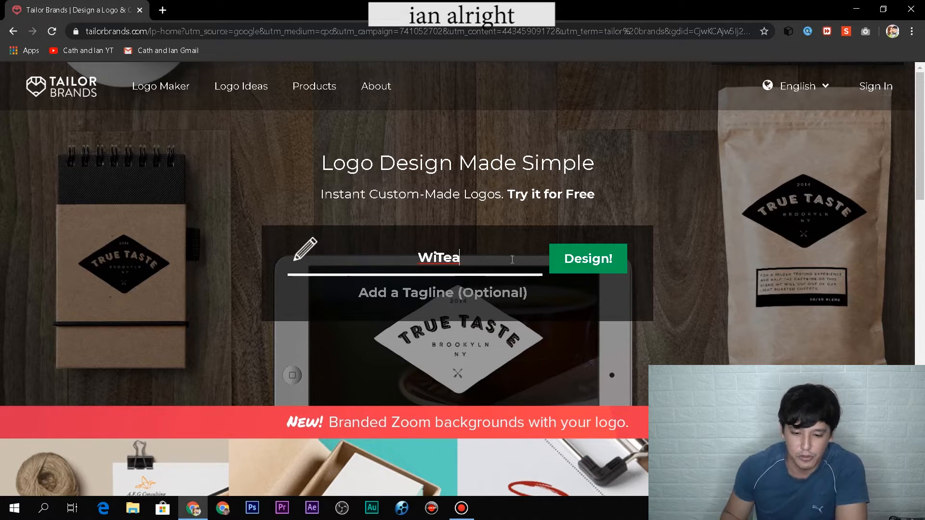
{"action": "left_click", "coordinate": [575, 260]}
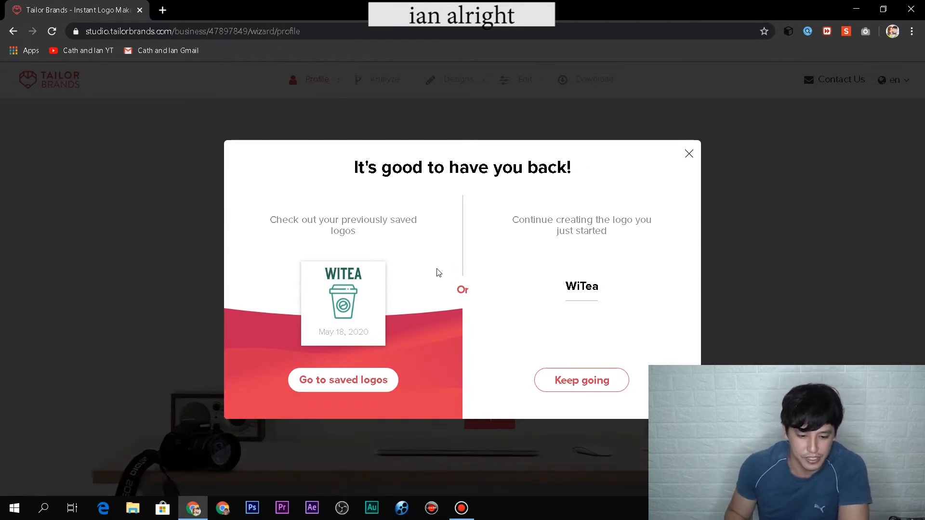
{"action": "mouse_move", "coordinate": [388, 304]}
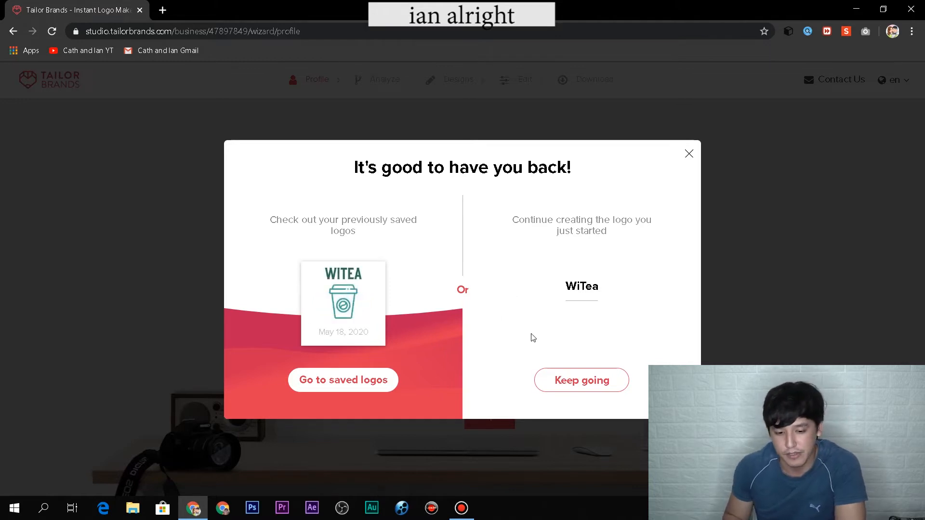
{"action": "left_click", "coordinate": [562, 378]}
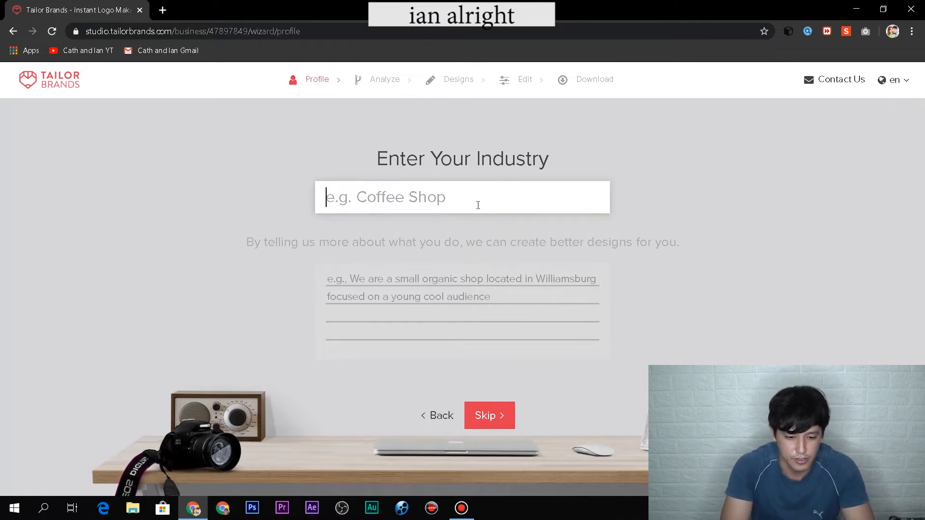
Step: Set the industry to Tea Shop with the description "we sell milk tea online" and continue to the logo type selection
{"action": "type", "text": "tea"}
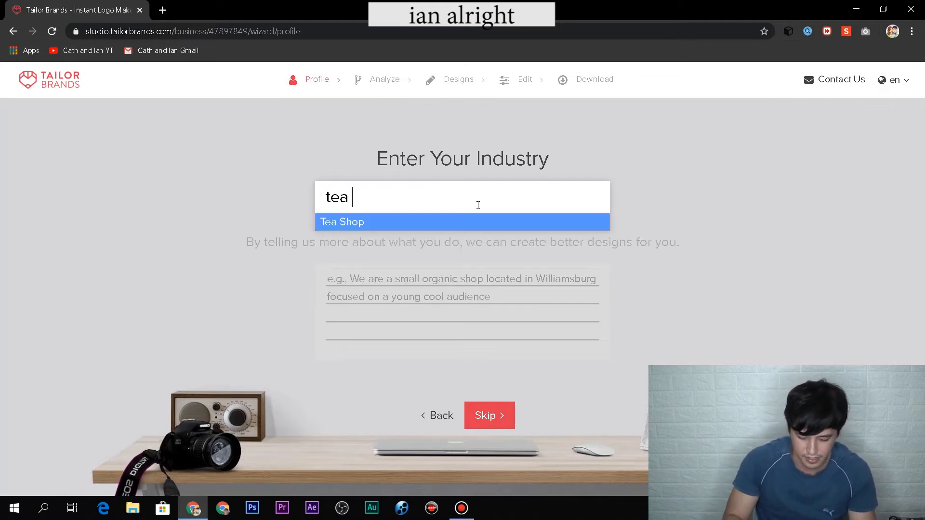
{"action": "left_click", "coordinate": [528, 222]}
{"action": "left_click", "coordinate": [477, 276]}
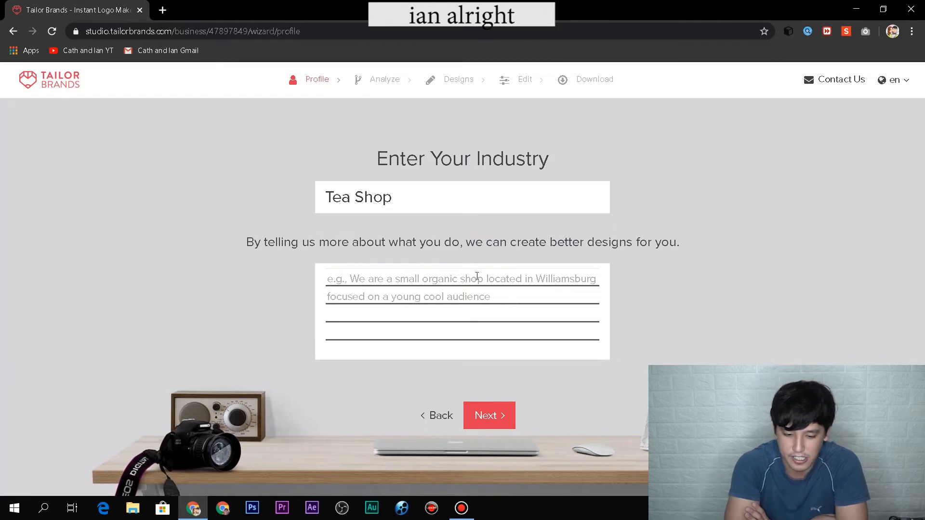
{"action": "type", "text": "we "}
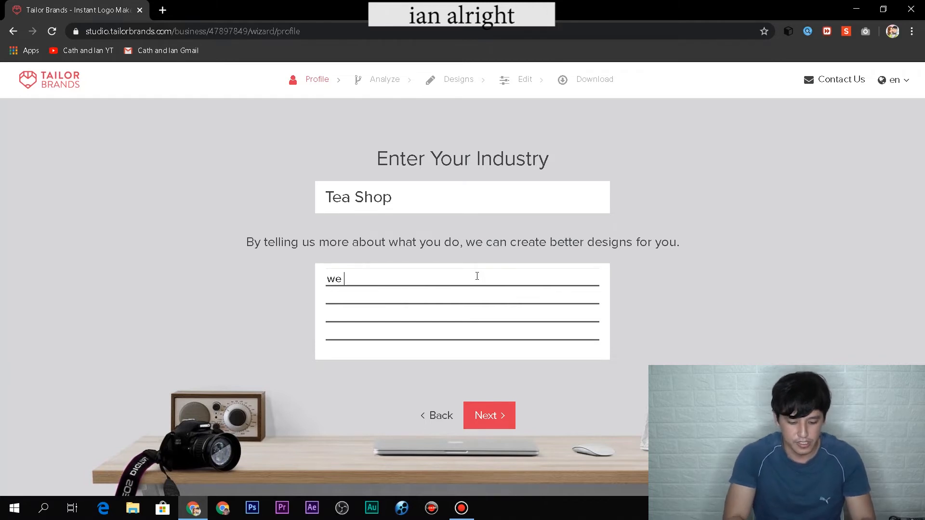
{"action": "type", "text": "sell milk tea online"}
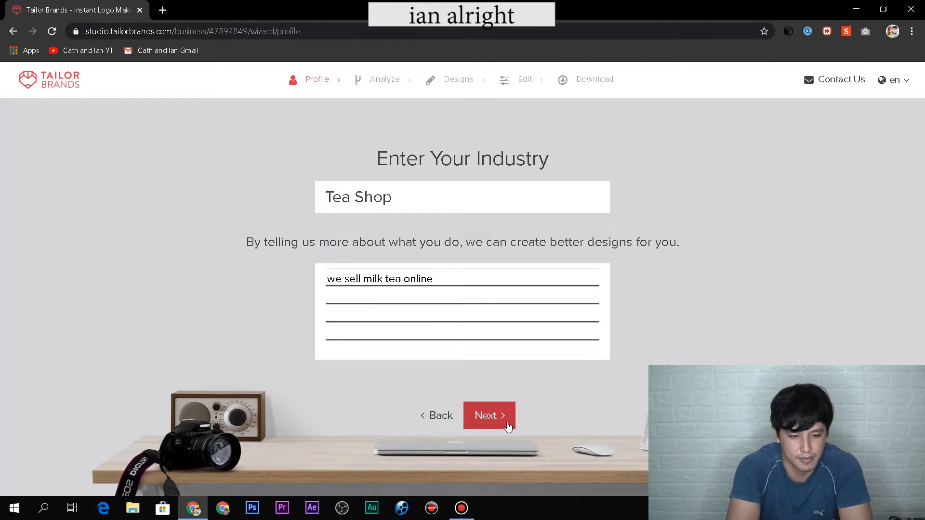
{"action": "left_click", "coordinate": [507, 427]}
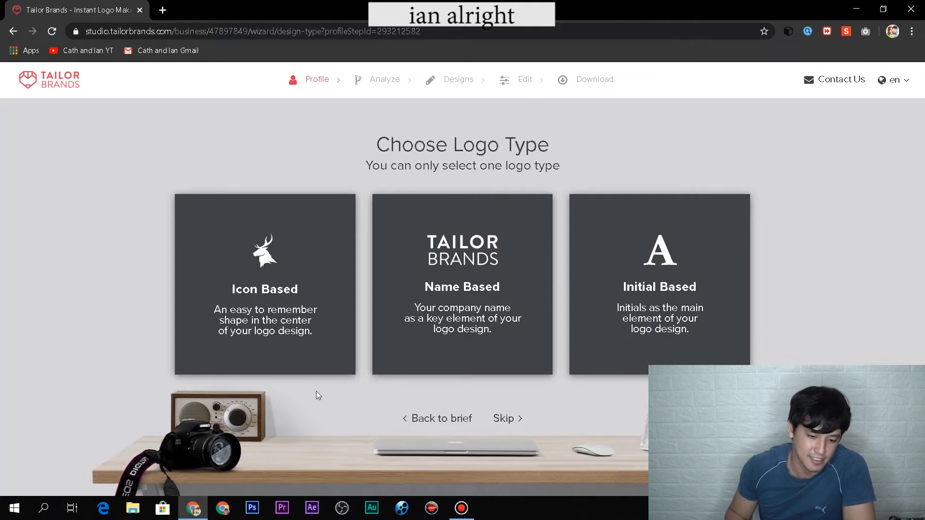
Step: Choose an icon-based logo and pick the outlined drinking glass from the Tea Shop icon search
{"action": "left_click", "coordinate": [320, 316]}
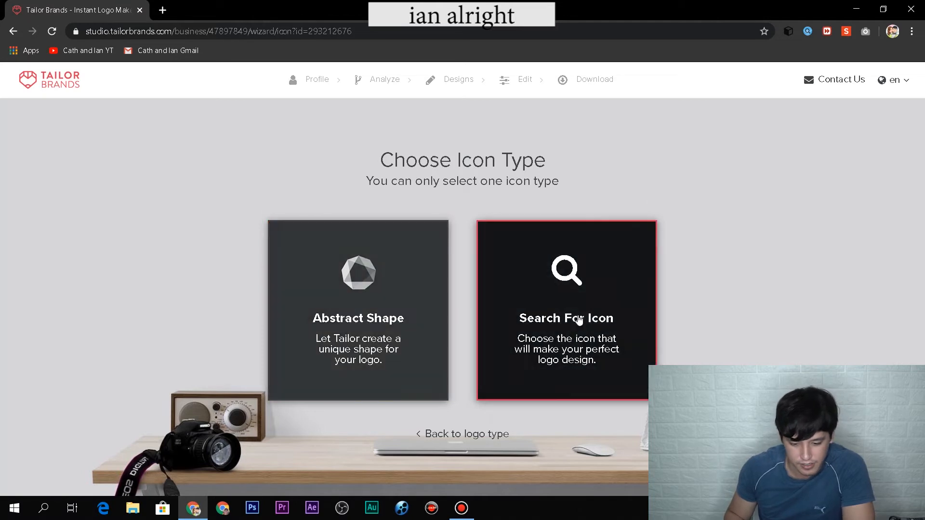
{"action": "left_click", "coordinate": [626, 293]}
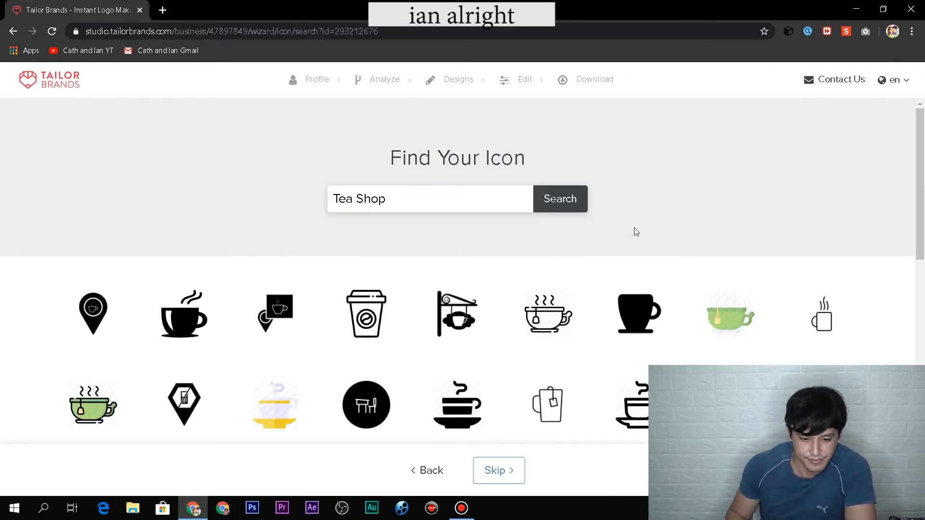
{"action": "scroll", "coordinate": [653, 226], "scroll_direction": "down", "scroll_amount": 4}
{"action": "scroll", "coordinate": [627, 241], "scroll_direction": "up", "scroll_amount": 4}
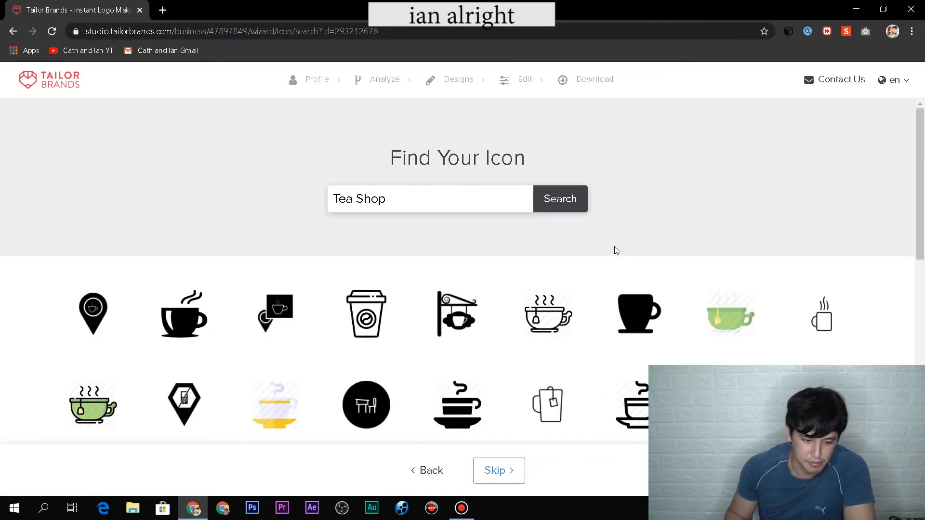
{"action": "scroll", "coordinate": [614, 255], "scroll_direction": "down", "scroll_amount": 7}
{"action": "scroll", "coordinate": [626, 275], "scroll_direction": "down", "scroll_amount": 4}
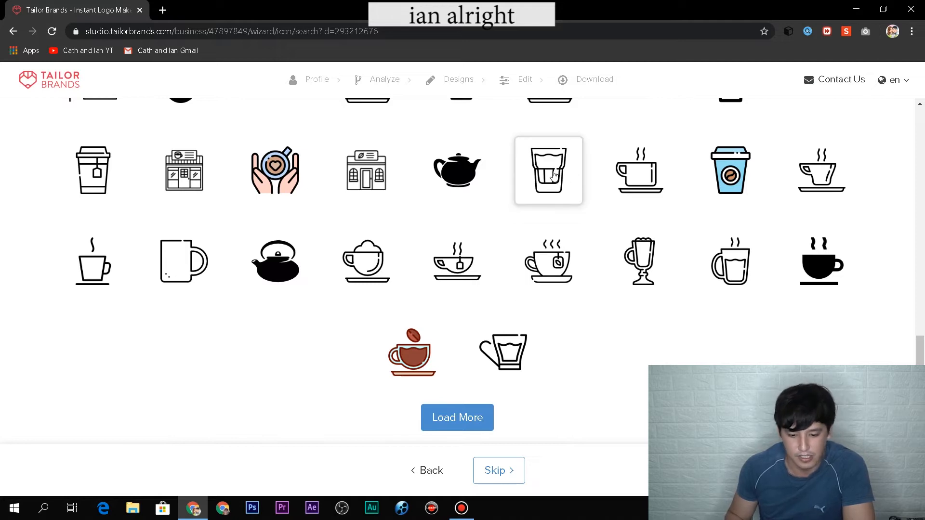
{"action": "scroll", "coordinate": [544, 198], "scroll_direction": "up", "scroll_amount": 15}
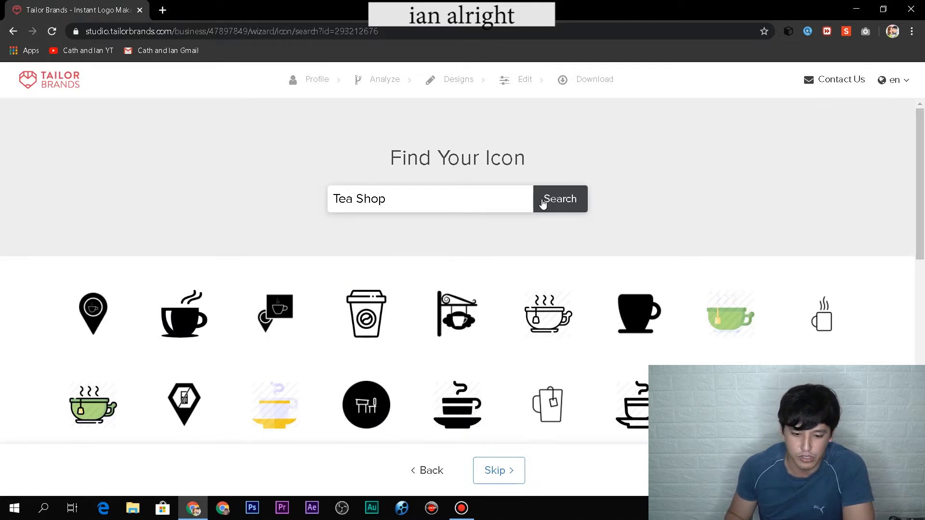
{"action": "scroll", "coordinate": [462, 260], "scroll_direction": "down", "scroll_amount": 8}
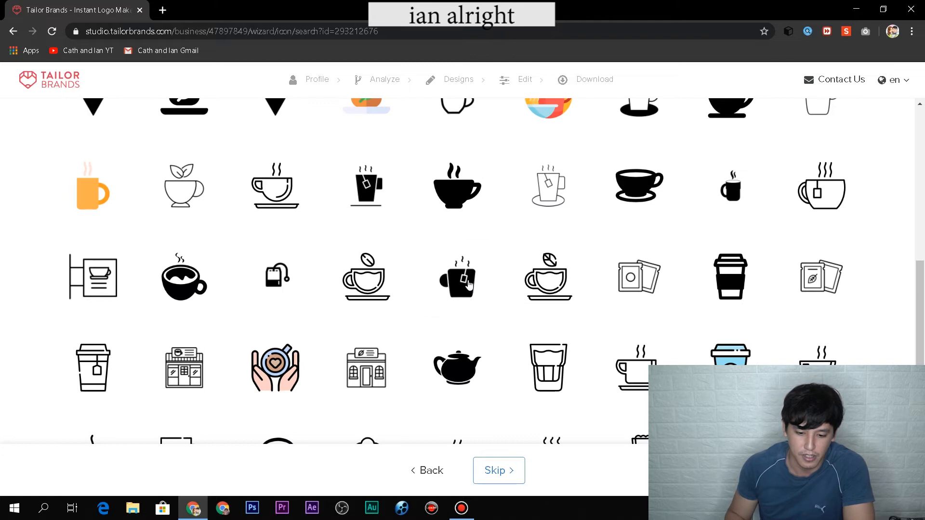
{"action": "left_click", "coordinate": [544, 370]}
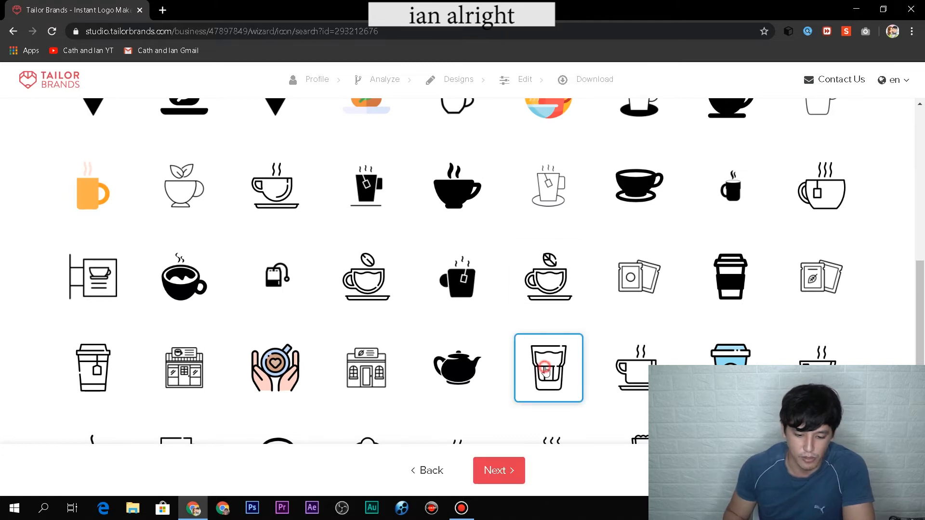
{"action": "left_click", "coordinate": [501, 471]}
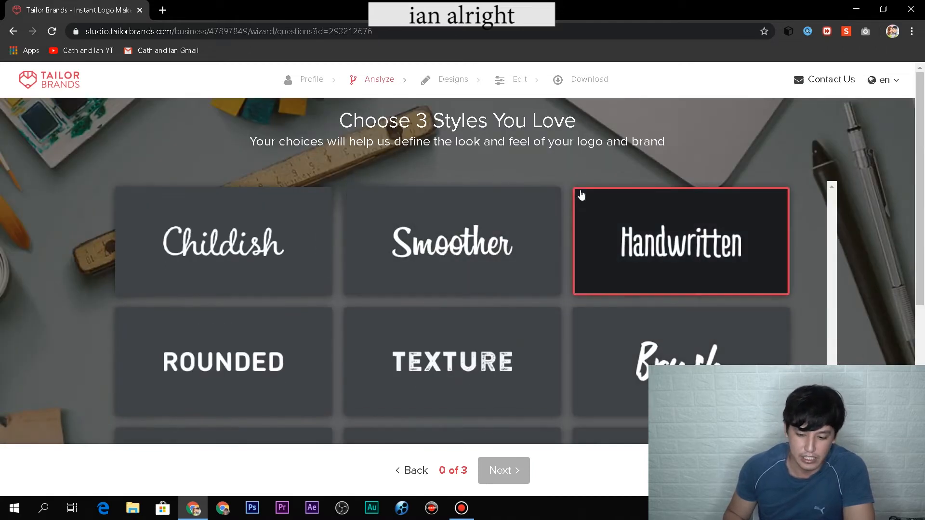
Step: Choose the Rounded and Brush styles plus the ornate one beside Elegant, and generate the logo designs
{"action": "scroll", "coordinate": [580, 192], "scroll_direction": "down", "scroll_amount": 7}
{"action": "left_click", "coordinate": [680, 384]}
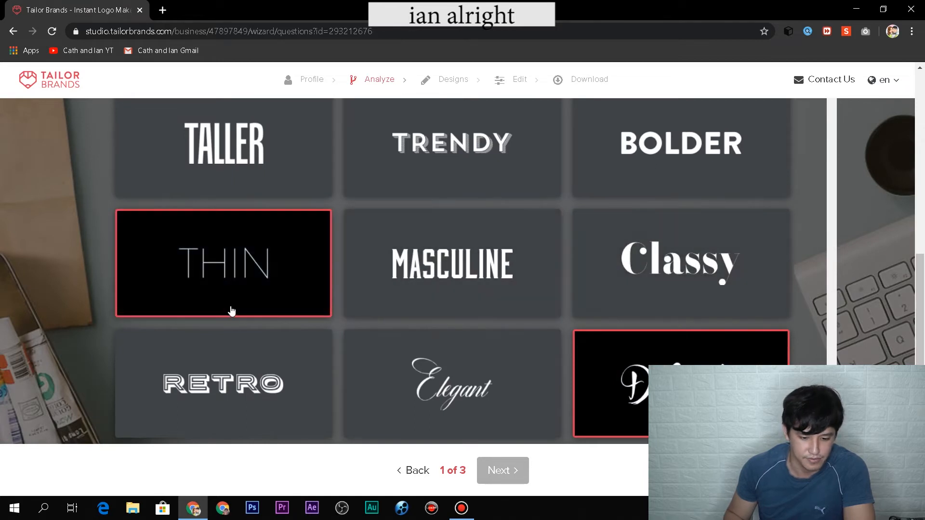
{"action": "scroll", "coordinate": [226, 309], "scroll_direction": "up", "scroll_amount": 5}
{"action": "left_click", "coordinate": [215, 352]}
{"action": "scroll", "coordinate": [568, 402], "scroll_direction": "down", "scroll_amount": 5}
{"action": "scroll", "coordinate": [626, 366], "scroll_direction": "up", "scroll_amount": 5}
{"action": "left_click", "coordinate": [663, 359]}
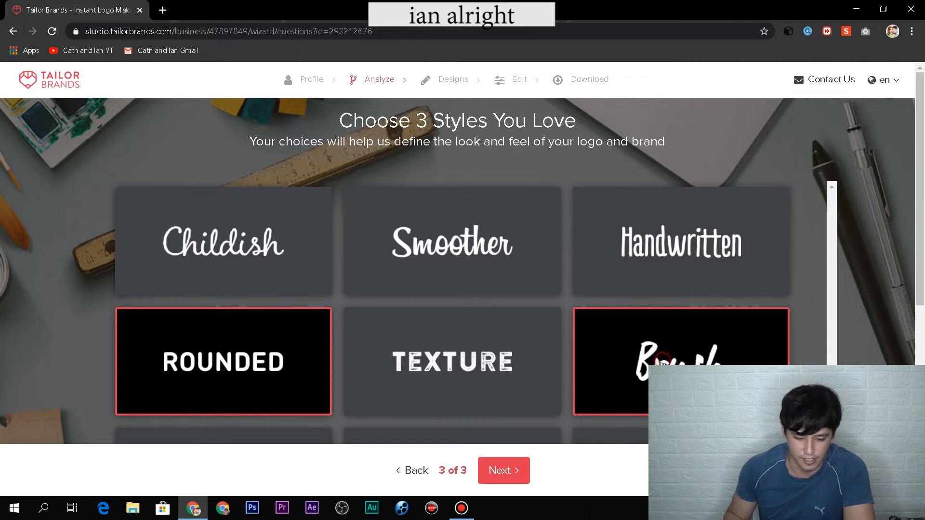
{"action": "left_click", "coordinate": [507, 470]}
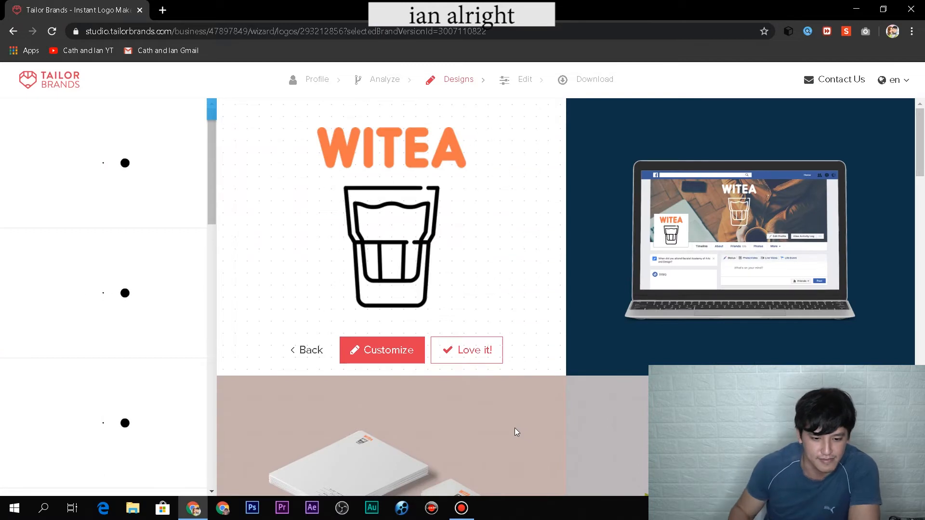
Step: Preview the framed W logo design and the black banner design with the W in a white box
{"action": "left_click_drag", "start_coordinate": [211, 162], "coordinate": [211, 166]}
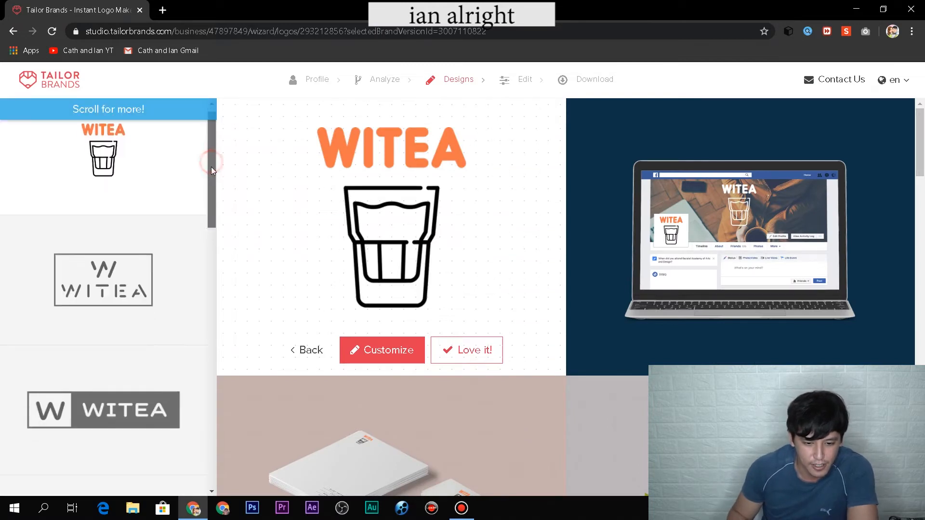
{"action": "left_click", "coordinate": [119, 282]}
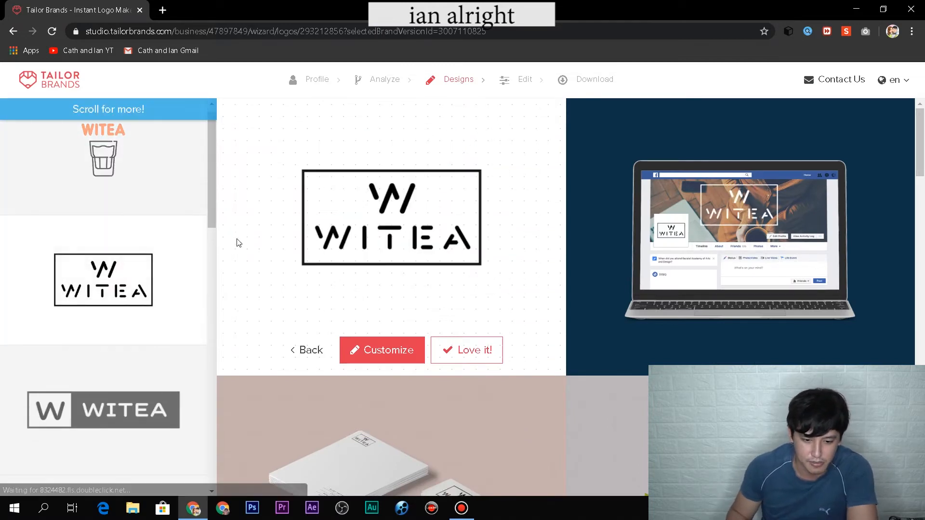
{"action": "left_click", "coordinate": [206, 171]}
{"action": "left_click", "coordinate": [29, 427]}
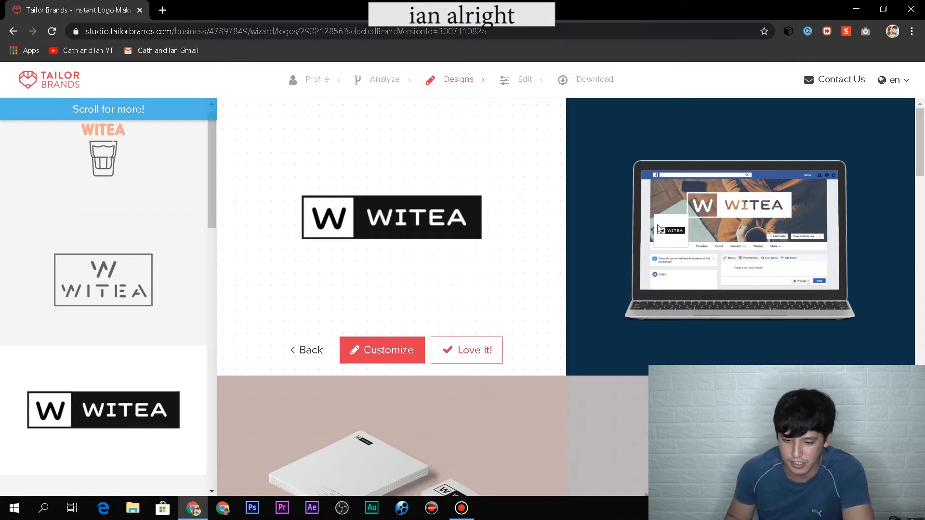
Step: Examine how the black banner WITEA logo looks on the product, stationery and social media mockups
{"action": "scroll", "coordinate": [703, 240], "scroll_direction": "down", "scroll_amount": 8}
{"action": "scroll", "coordinate": [702, 239], "scroll_direction": "up", "scroll_amount": 4}
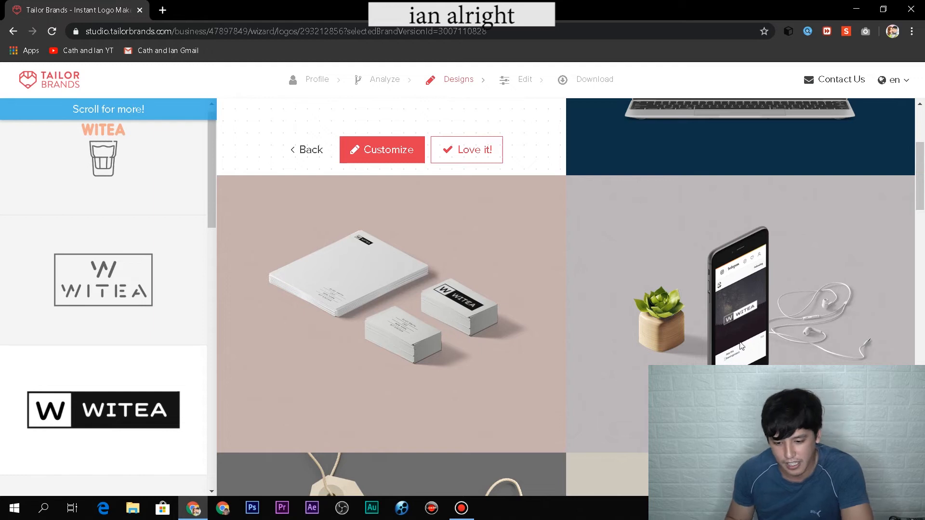
{"action": "scroll", "coordinate": [478, 319], "scroll_direction": "down", "scroll_amount": 4}
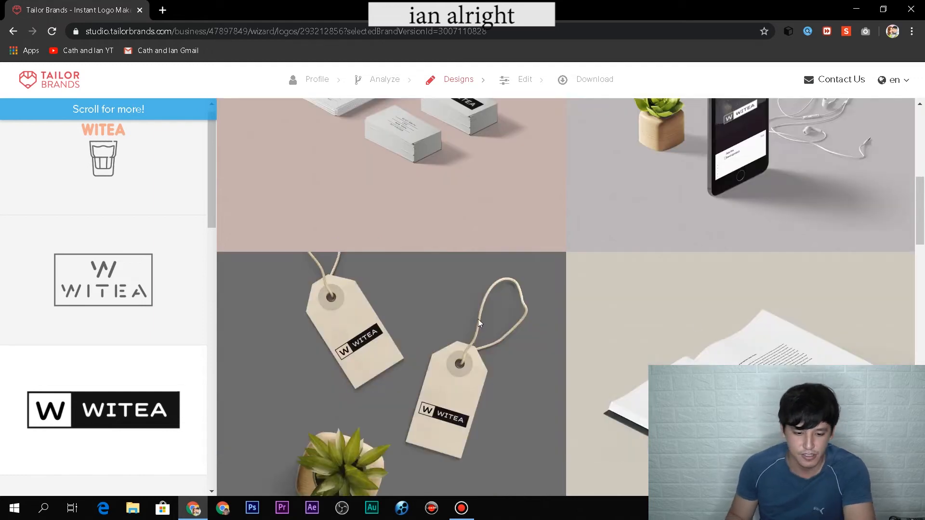
{"action": "scroll", "coordinate": [379, 308], "scroll_direction": "down", "scroll_amount": 4}
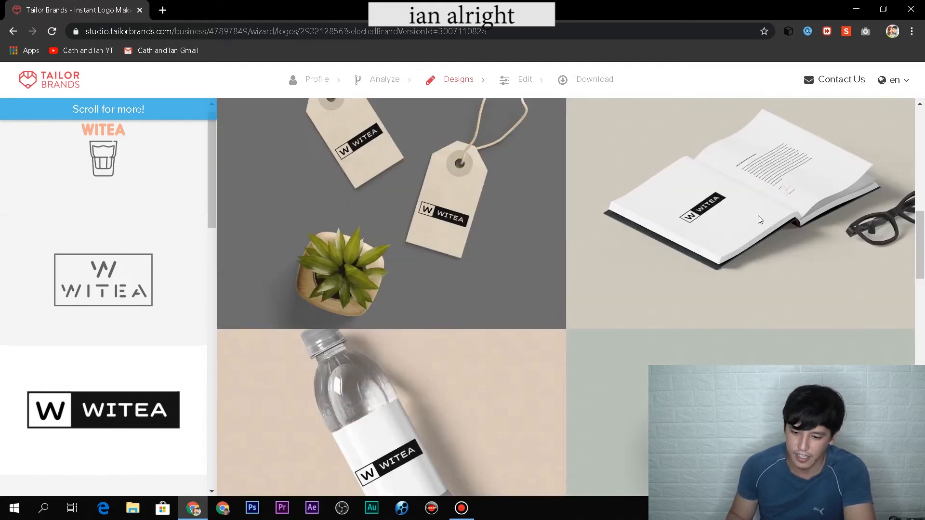
{"action": "scroll", "coordinate": [439, 350], "scroll_direction": "down", "scroll_amount": 5}
{"action": "scroll", "coordinate": [438, 251], "scroll_direction": "up", "scroll_amount": 5}
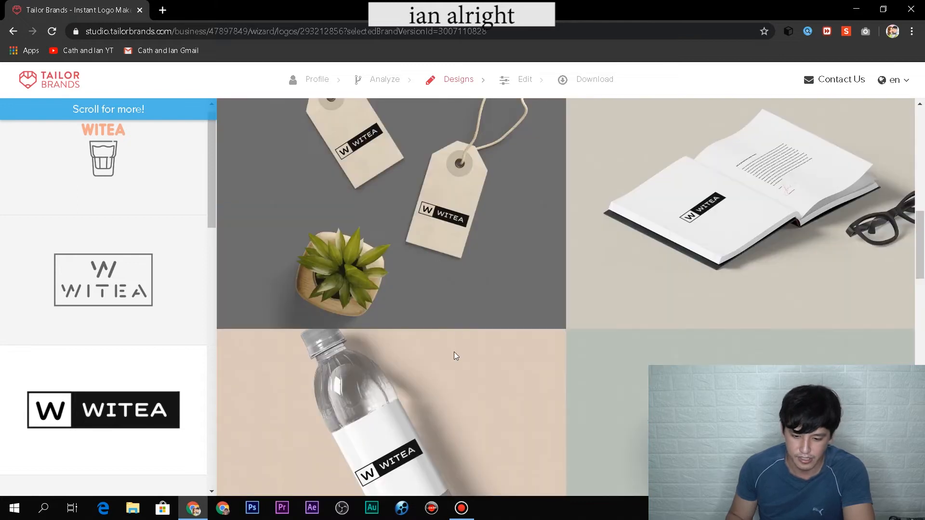
{"action": "scroll", "coordinate": [455, 356], "scroll_direction": "down", "scroll_amount": 4}
{"action": "scroll", "coordinate": [717, 305], "scroll_direction": "down", "scroll_amount": 4}
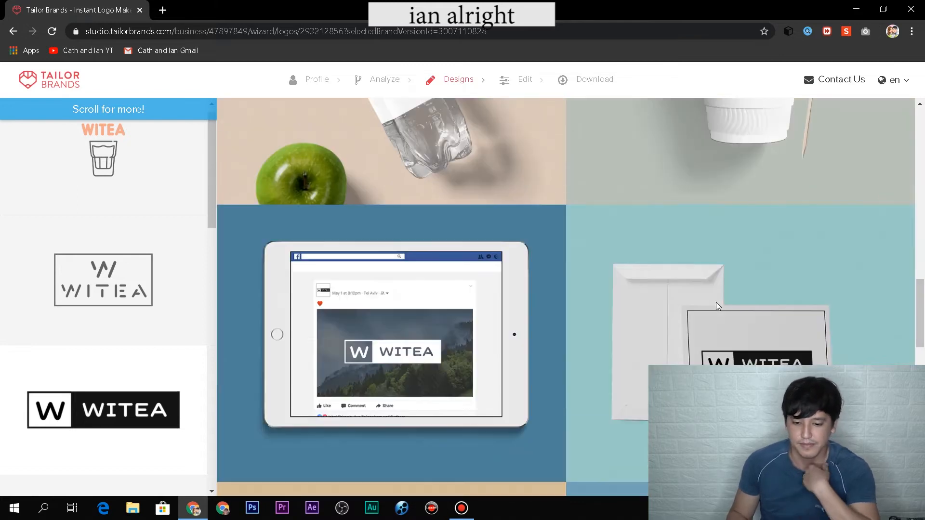
{"action": "scroll", "coordinate": [400, 308], "scroll_direction": "down", "scroll_amount": 4}
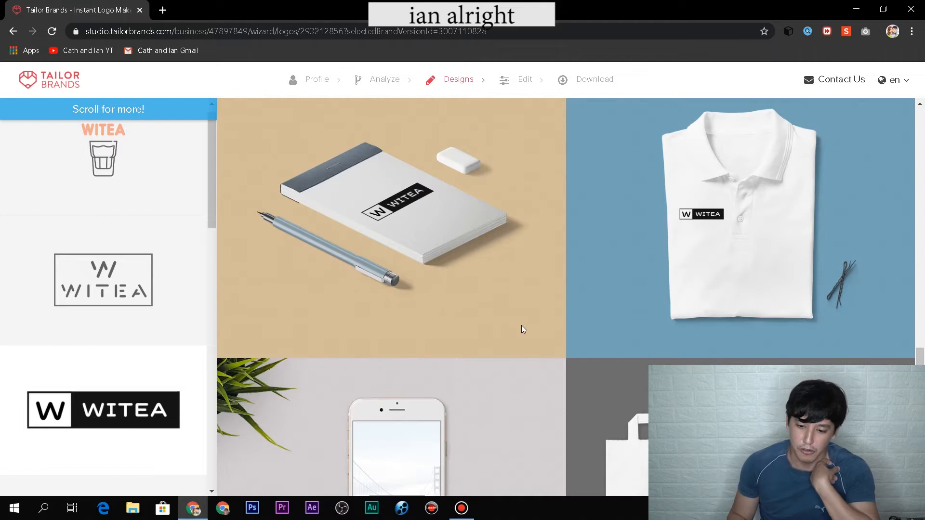
{"action": "scroll", "coordinate": [539, 326], "scroll_direction": "down", "scroll_amount": 7}
Step: Accept the handwritten-style Witea design with the drinking glass beside the name and finish it without customizing
{"action": "left_click_drag", "start_coordinate": [209, 178], "coordinate": [212, 251]}
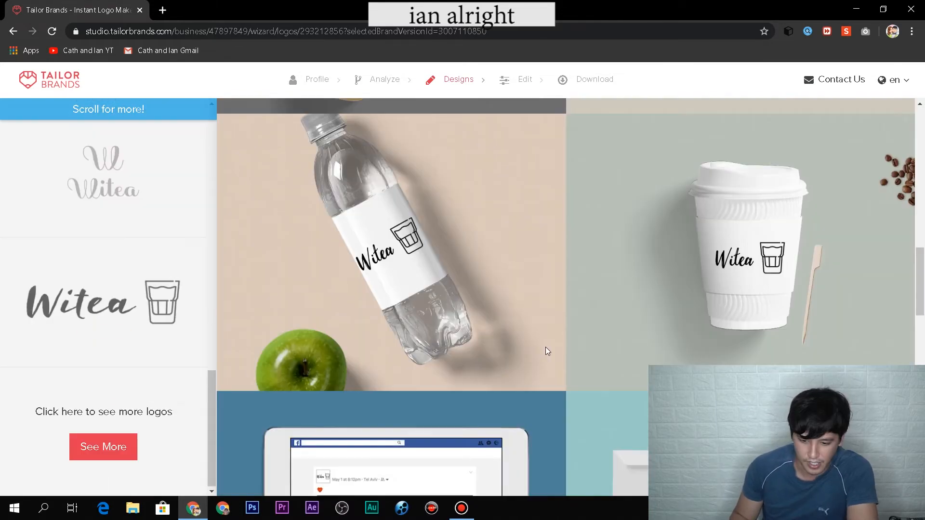
{"action": "scroll", "coordinate": [545, 347], "scroll_direction": "up", "scroll_amount": 12}
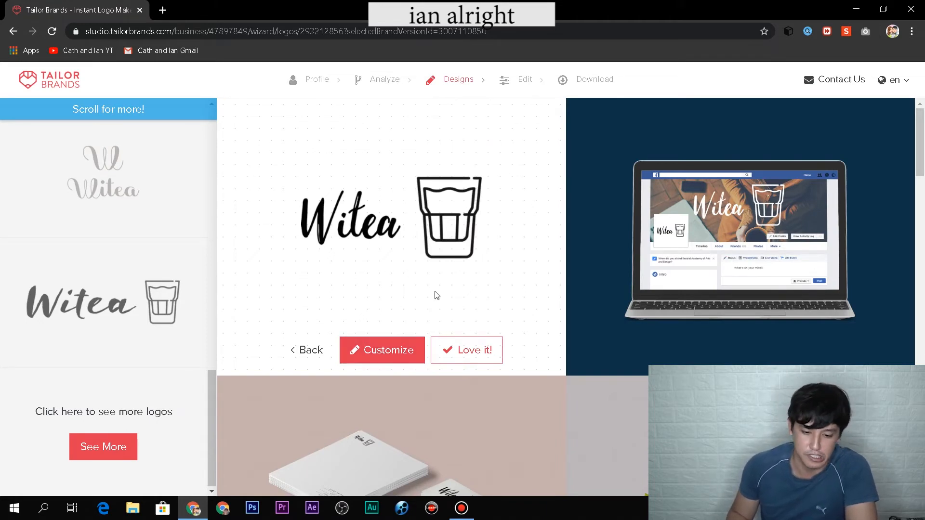
{"action": "left_click", "coordinate": [482, 357]}
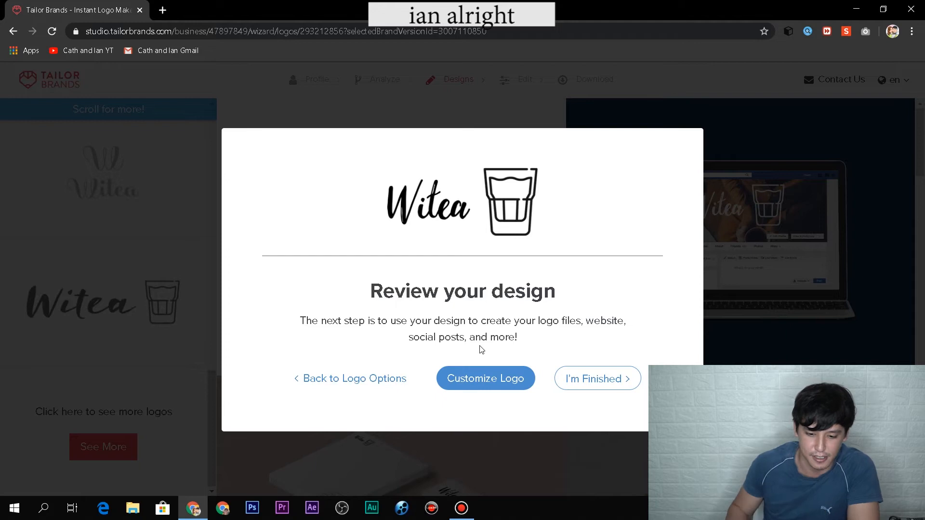
{"action": "left_click", "coordinate": [575, 377]}
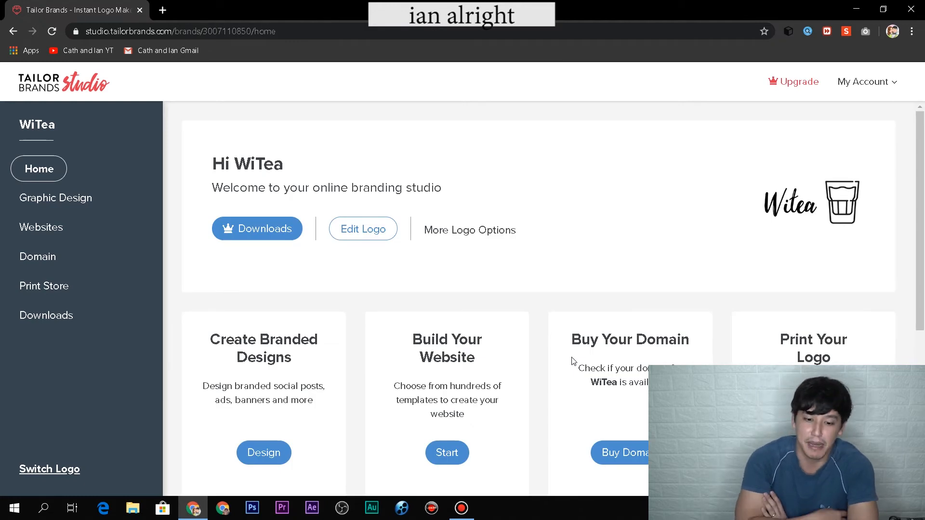
Step: Look through the brand's available downloads and view the high-quality offer for the Logo Versions files
{"action": "left_click", "coordinate": [249, 227]}
{"action": "scroll", "coordinate": [538, 298], "scroll_direction": "down", "scroll_amount": 4}
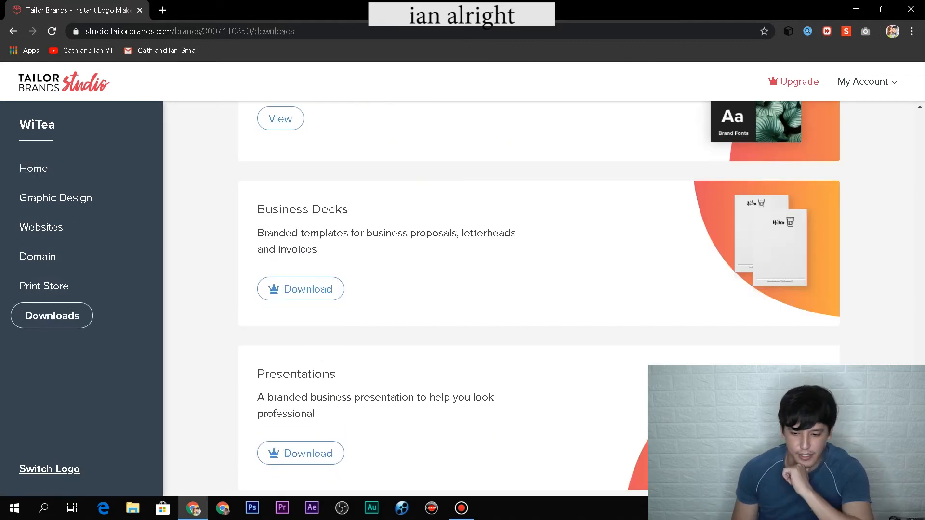
{"action": "scroll", "coordinate": [538, 298], "scroll_direction": "up", "scroll_amount": 20}
{"action": "left_click", "coordinate": [318, 240]}
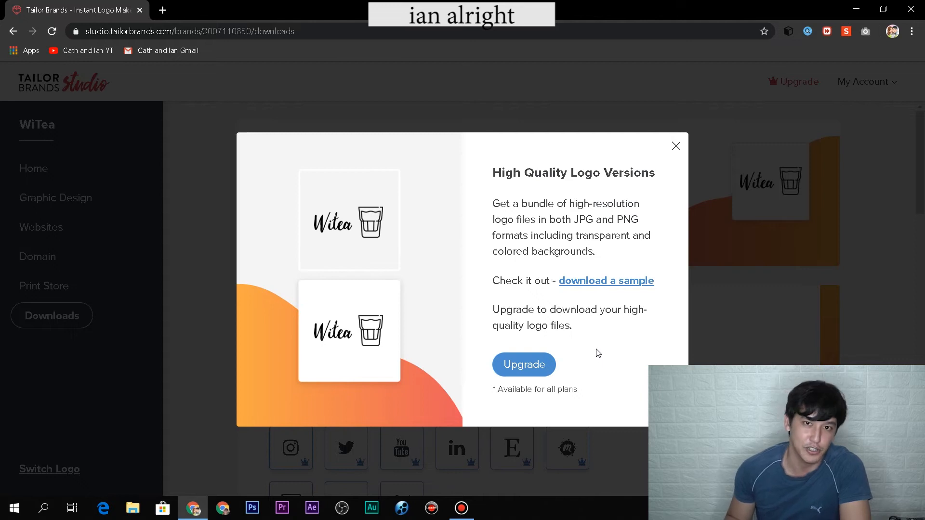
{"action": "left_click", "coordinate": [675, 145]}
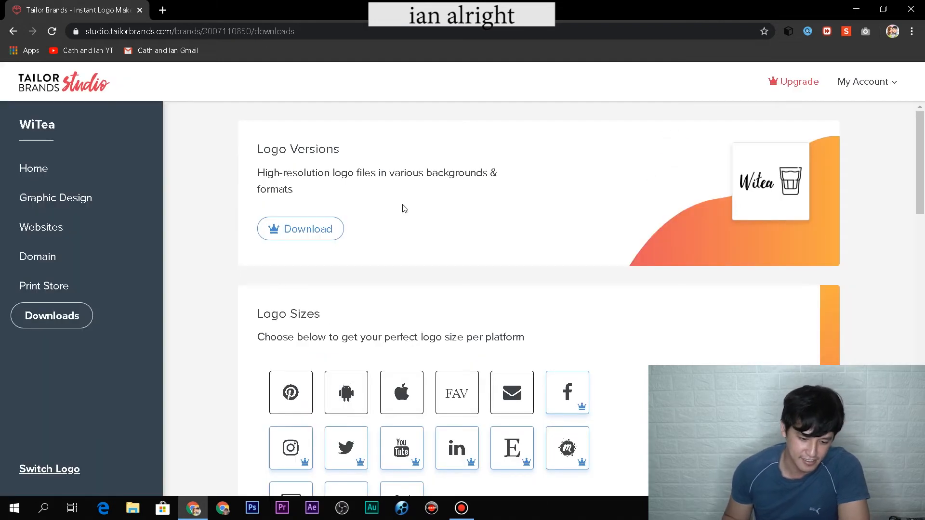
Step: Return to the Witea drinking-glass design, reopen its design review and enlarge the logo for a screen capture
{"action": "left_click", "coordinate": [14, 31]}
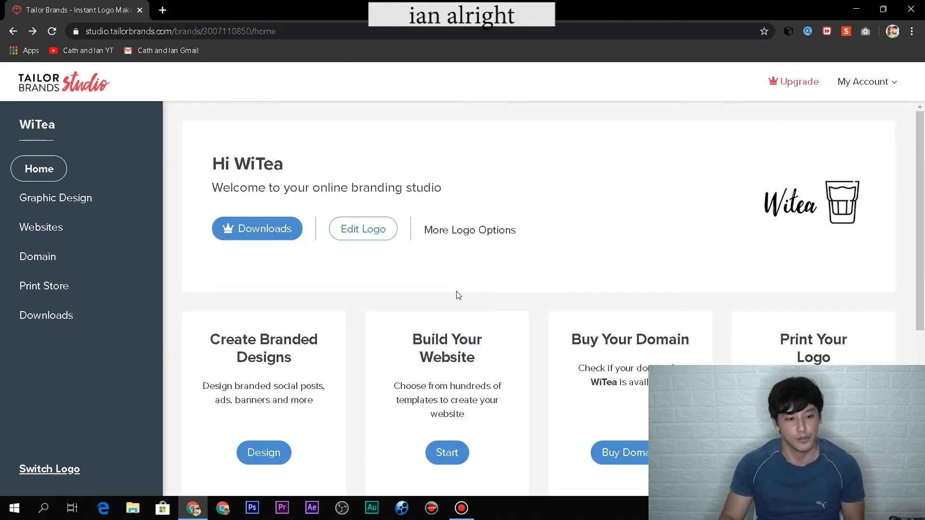
{"action": "left_click", "coordinate": [13, 32]}
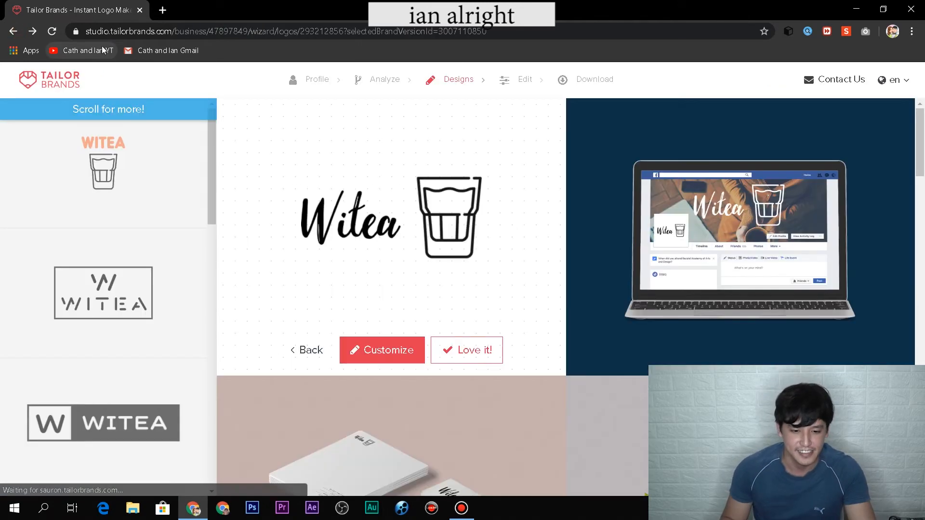
{"action": "scroll", "coordinate": [405, 376], "scroll_direction": "down", "scroll_amount": 5}
{"action": "scroll", "coordinate": [424, 371], "scroll_direction": "up", "scroll_amount": 5}
{"action": "left_click", "coordinate": [465, 351]}
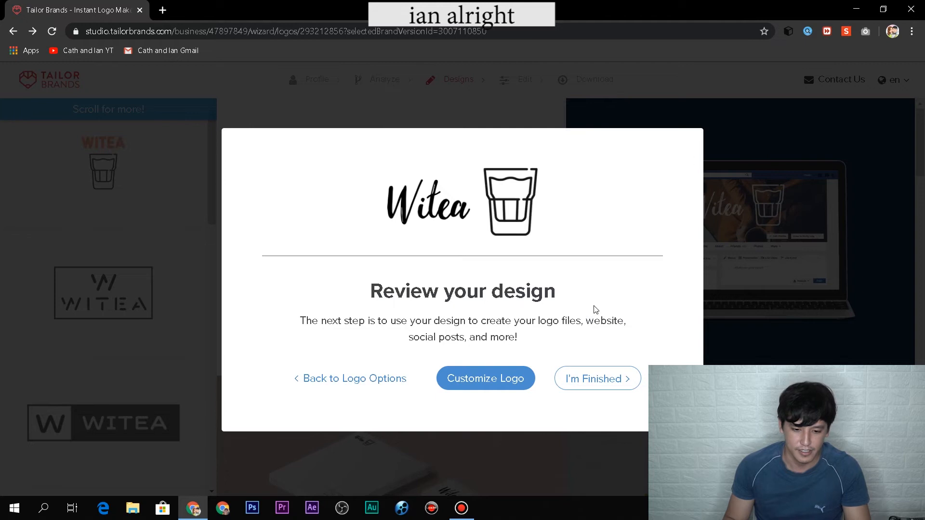
{"action": "key", "text": "ctrl+plus"}
{"action": "key", "text": "ctrl+plus"}
{"action": "key", "text": "ctrl+plus"}
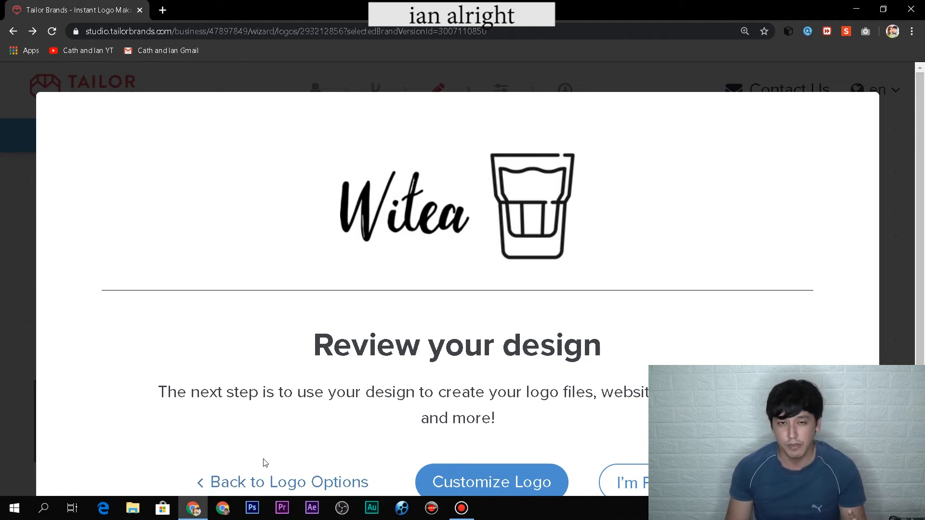
Step: Switch to Photoshop and create a new white document 2 by 2 inches at 300 pixels/inch
{"action": "left_click", "coordinate": [252, 508]}
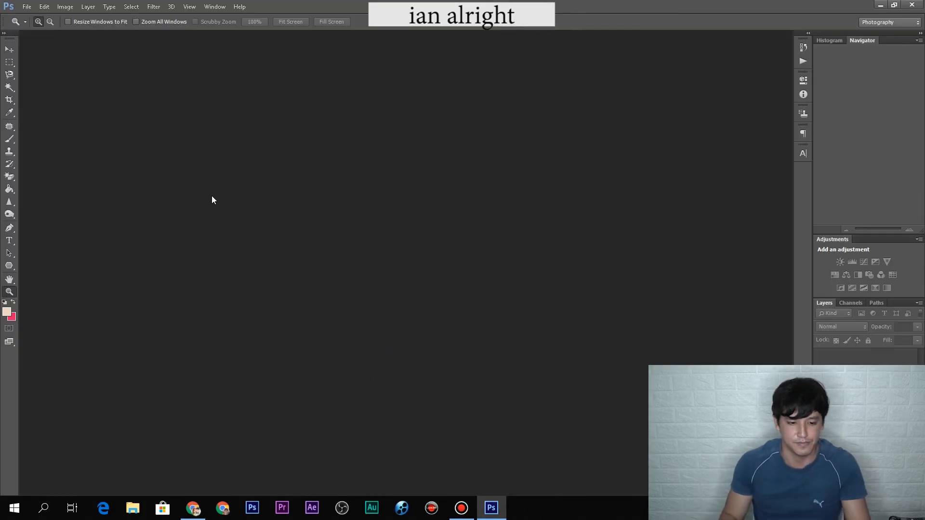
{"action": "left_click", "coordinate": [27, 6]}
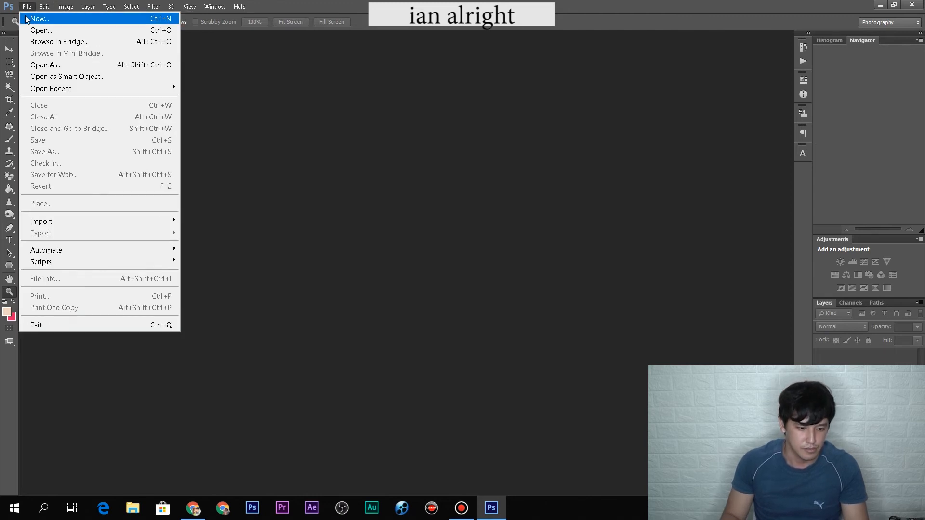
{"action": "left_click", "coordinate": [39, 19]}
{"action": "left_click", "coordinate": [482, 152]}
{"action": "left_click", "coordinate": [482, 166]}
{"action": "double_click", "coordinate": [454, 156]}
{"action": "type", "text": "2"}
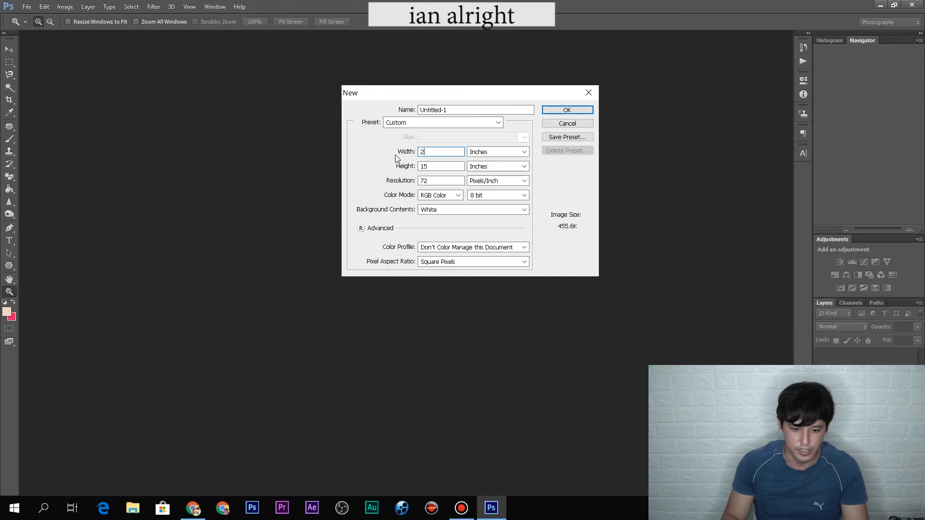
{"action": "double_click", "coordinate": [440, 167]}
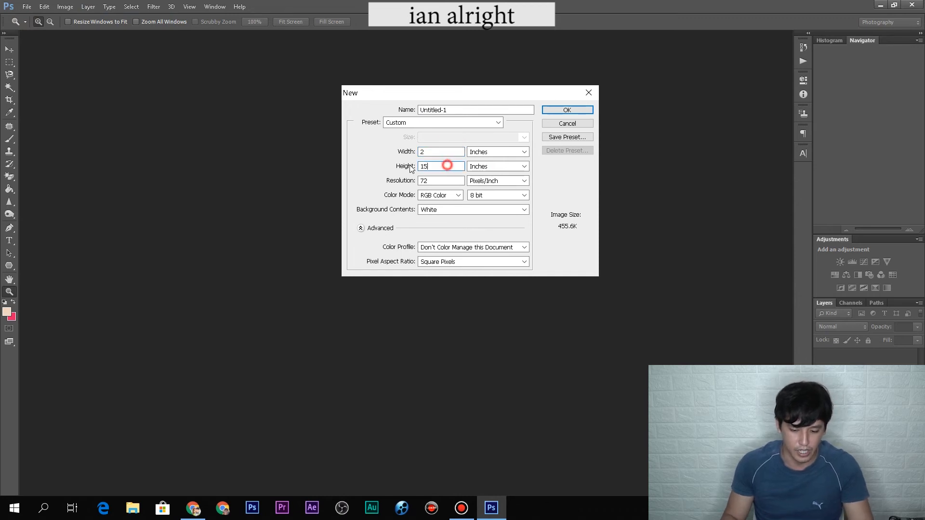
{"action": "type", "text": "2"}
{"action": "double_click", "coordinate": [451, 180]}
{"action": "type", "text": "300"}
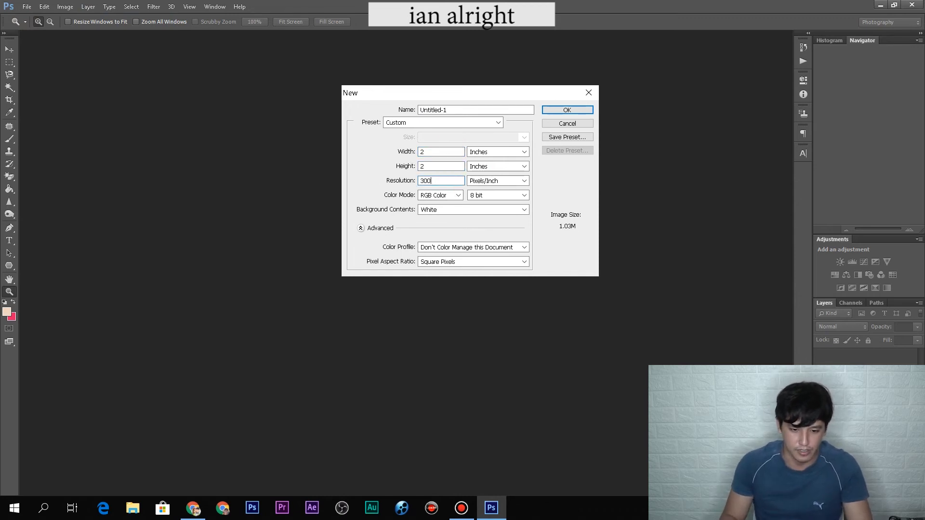
{"action": "left_click", "coordinate": [580, 114]}
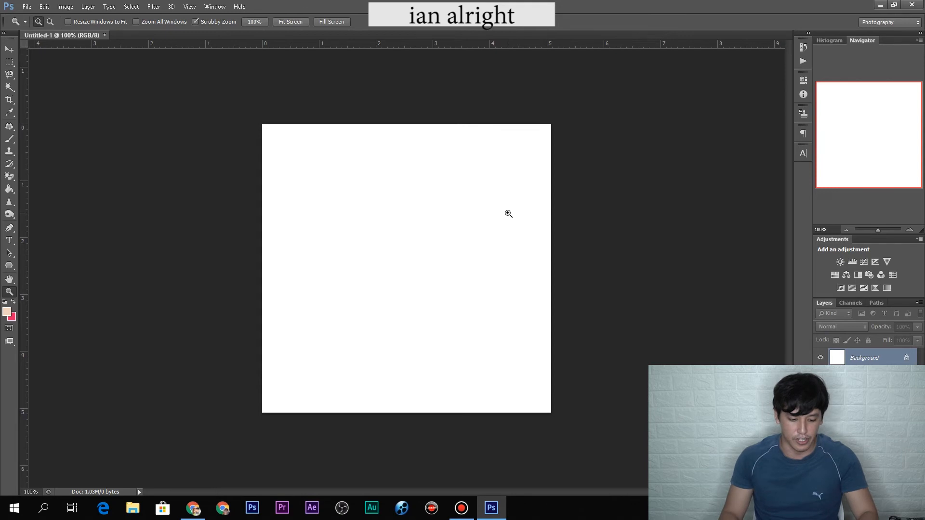
Step: Paste the captured review screen into the document and move it so the whole Witea logo lies on the canvas
{"action": "key", "text": "ctrl+v"}
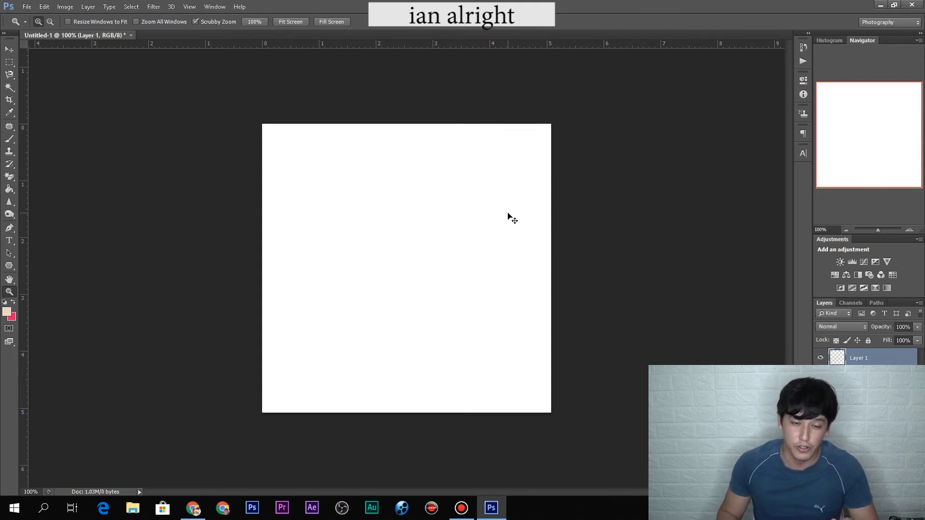
{"action": "left_click", "coordinate": [9, 49]}
{"action": "left_click_drag", "start_coordinate": [417, 255], "coordinate": [400, 300]}
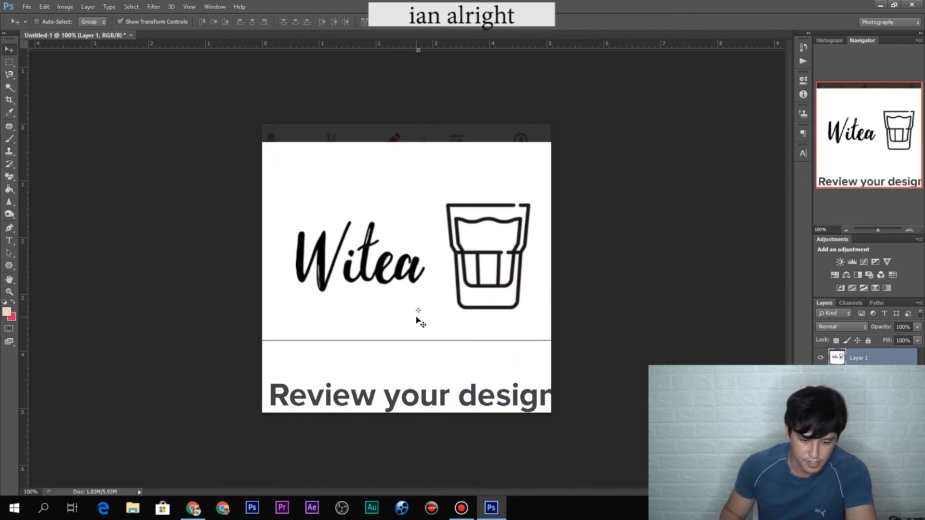
Step: Cut a rectangle around the Witea name and glass onto its own layer and delete the remaining screenshot layer
{"action": "left_click", "coordinate": [8, 61]}
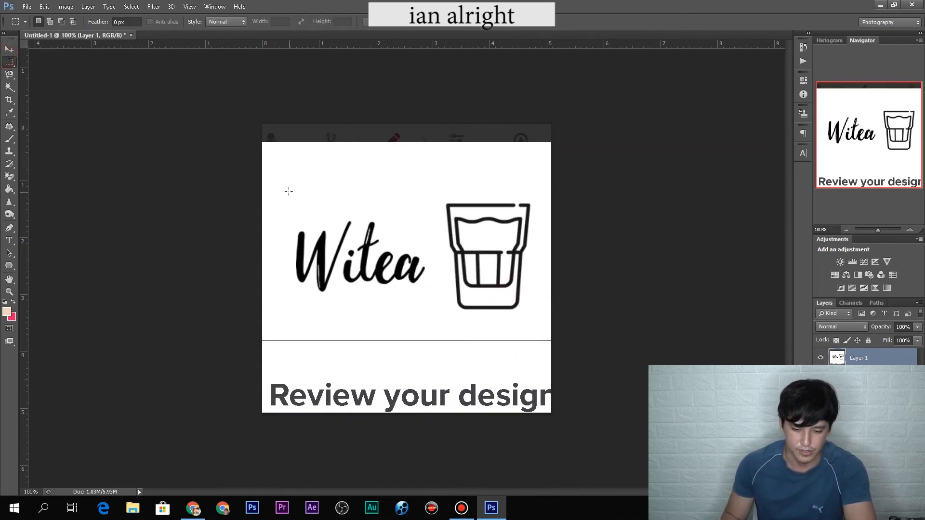
{"action": "left_click_drag", "start_coordinate": [273, 177], "coordinate": [543, 331]}
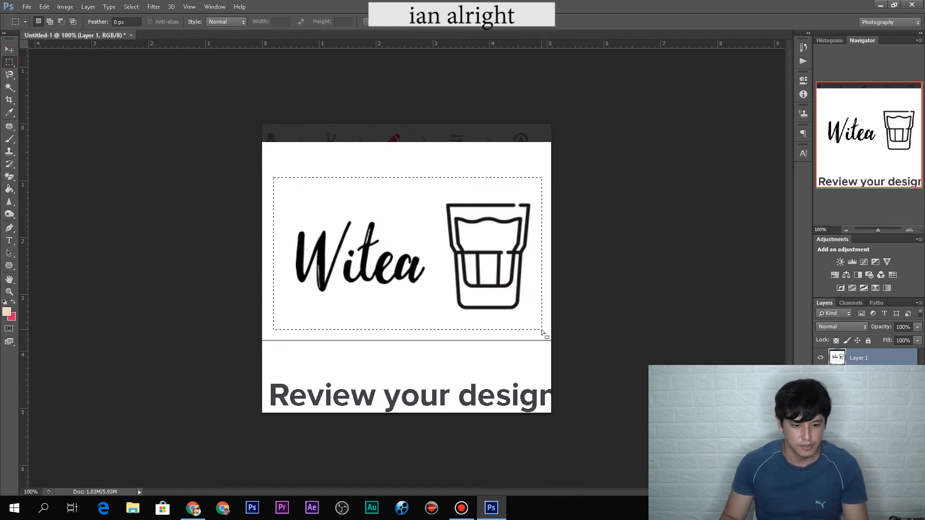
{"action": "key", "text": "ctrl+x"}
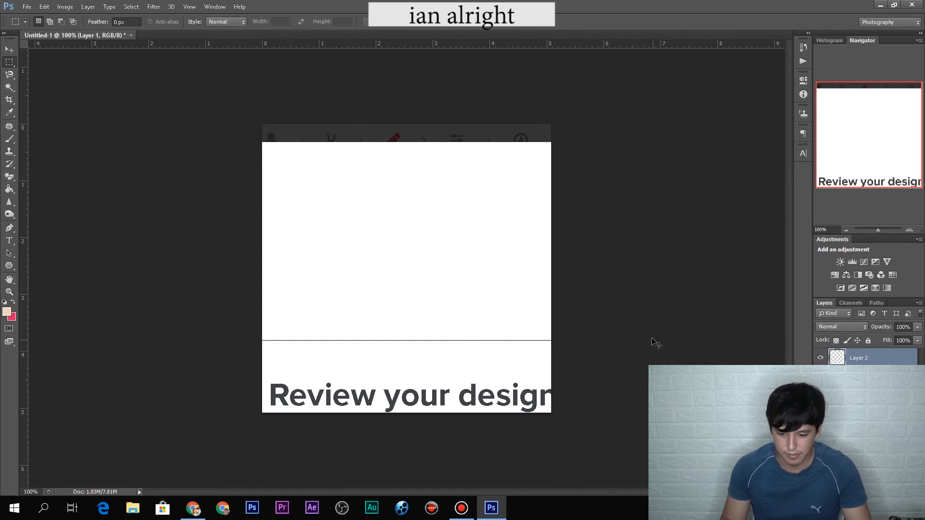
{"action": "key", "text": "ctrl+v"}
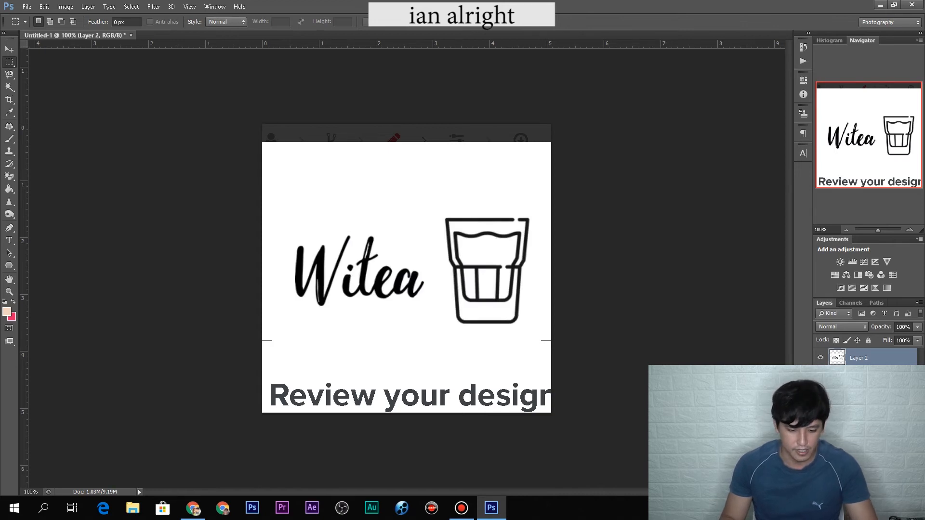
{"action": "left_click", "coordinate": [859, 376]}
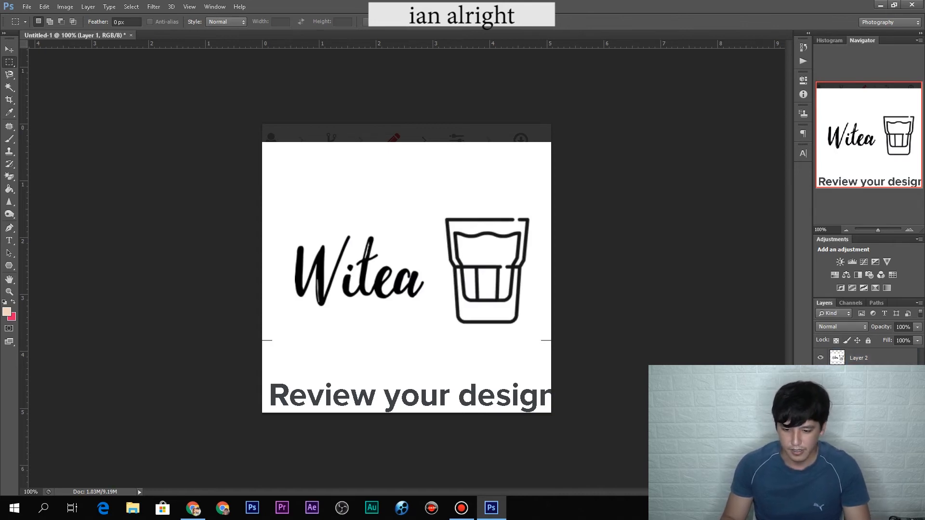
{"action": "key", "text": "Delete"}
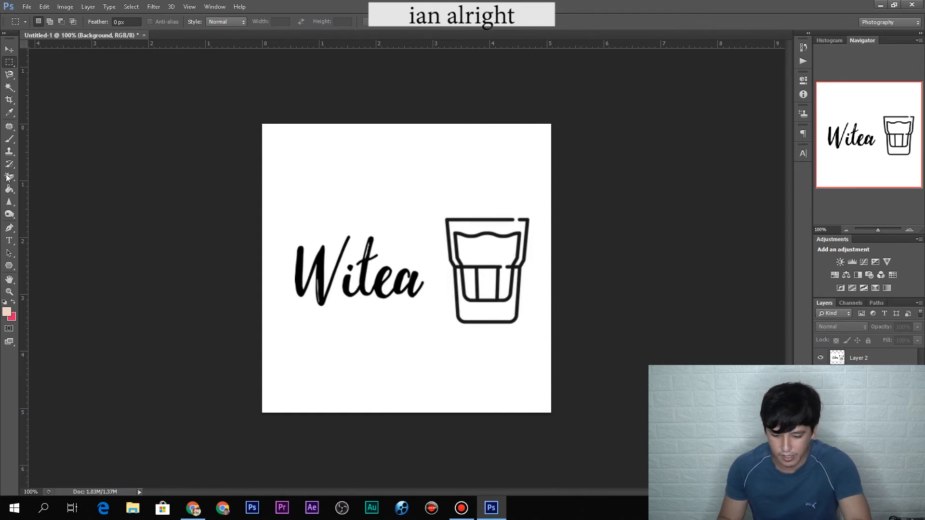
Step: Move the logo layer slightly up and to the left on the canvas
{"action": "left_click", "coordinate": [9, 49]}
{"action": "left_click", "coordinate": [509, 299]}
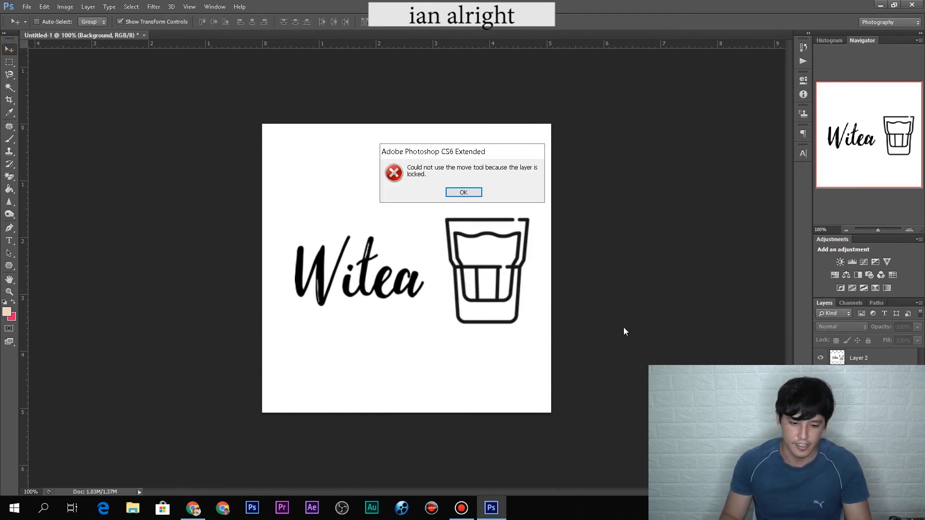
{"action": "key", "text": "Return"}
{"action": "left_click", "coordinate": [874, 357]}
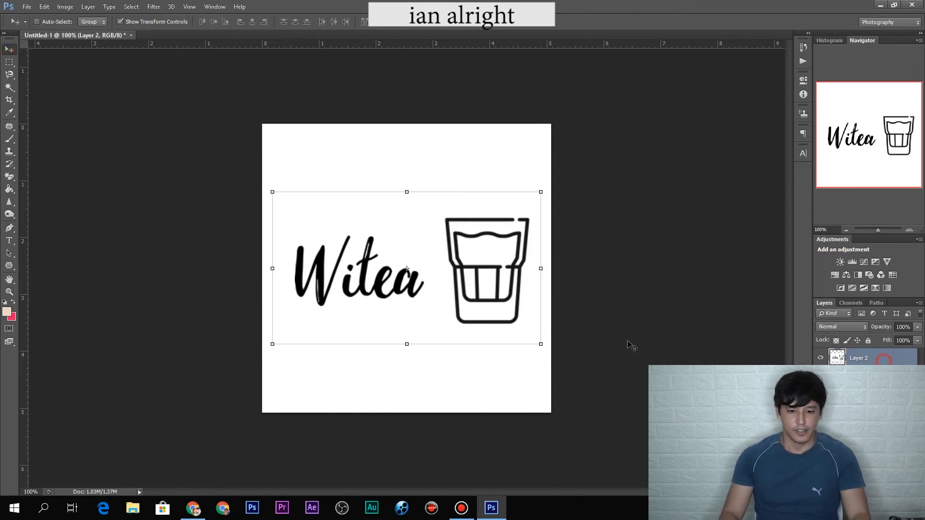
{"action": "left_click_drag", "start_coordinate": [417, 277], "coordinate": [414, 270]}
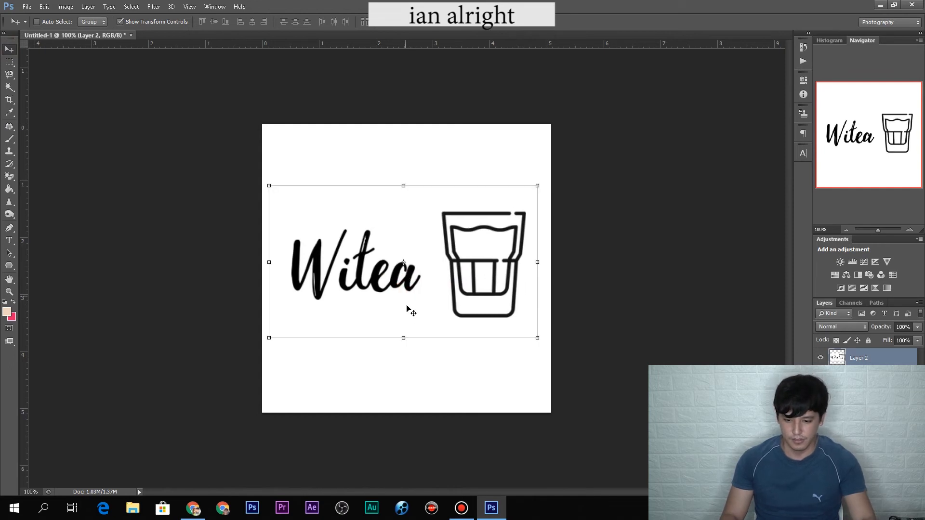
Step: Save the logo in the Pictures folder as a JPEG named "logo trial"
{"action": "left_click", "coordinate": [9, 62]}
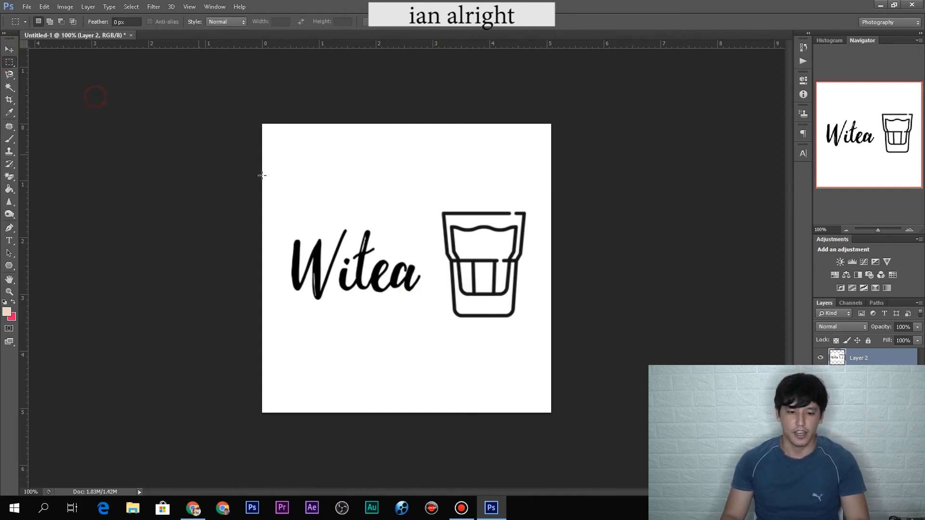
{"action": "left_click", "coordinate": [26, 8]}
{"action": "left_click", "coordinate": [65, 151]}
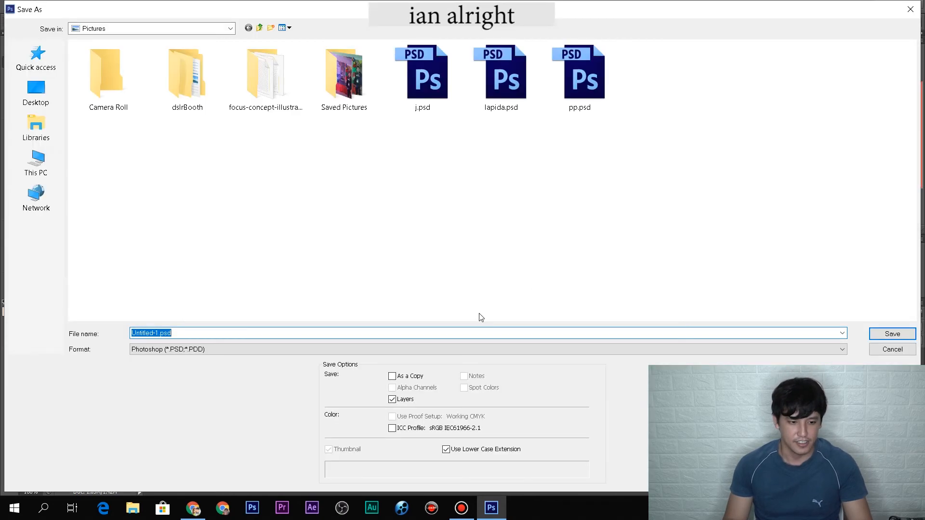
{"action": "left_click", "coordinate": [413, 358]}
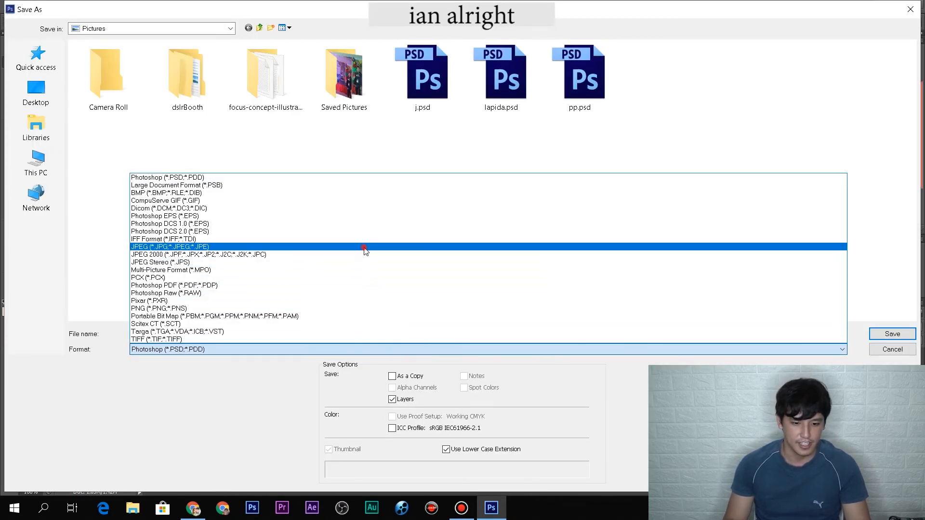
{"action": "left_click", "coordinate": [376, 251]}
{"action": "left_click", "coordinate": [447, 332]}
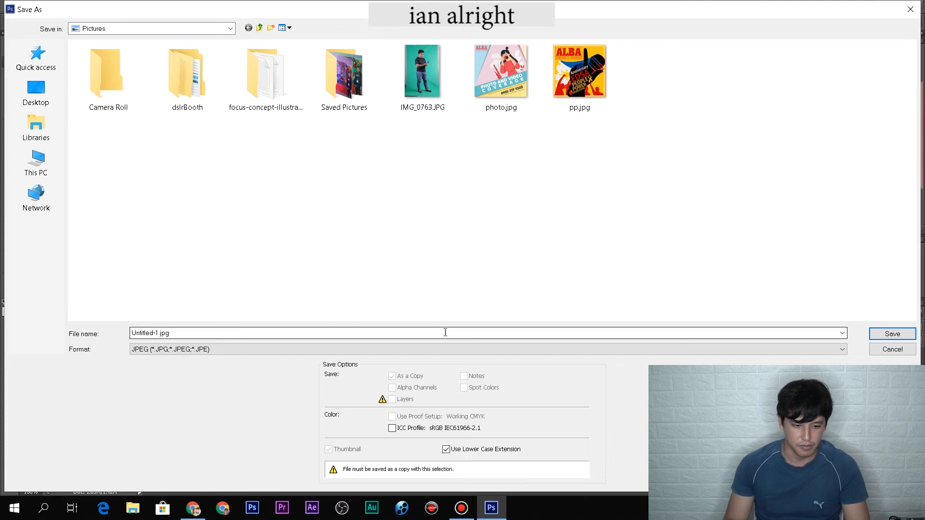
{"action": "double_click", "coordinate": [444, 333]}
{"action": "type", "text": "logo trial"}
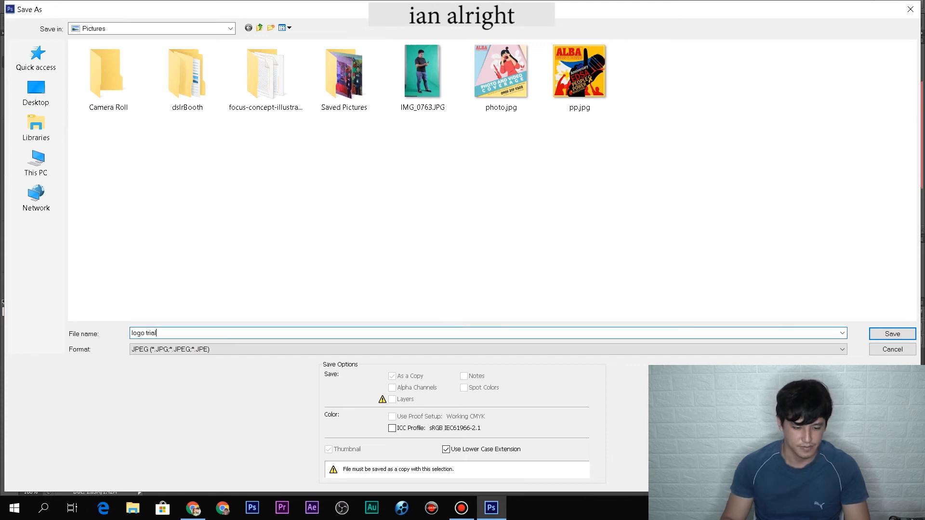
{"action": "key", "text": "Return"}
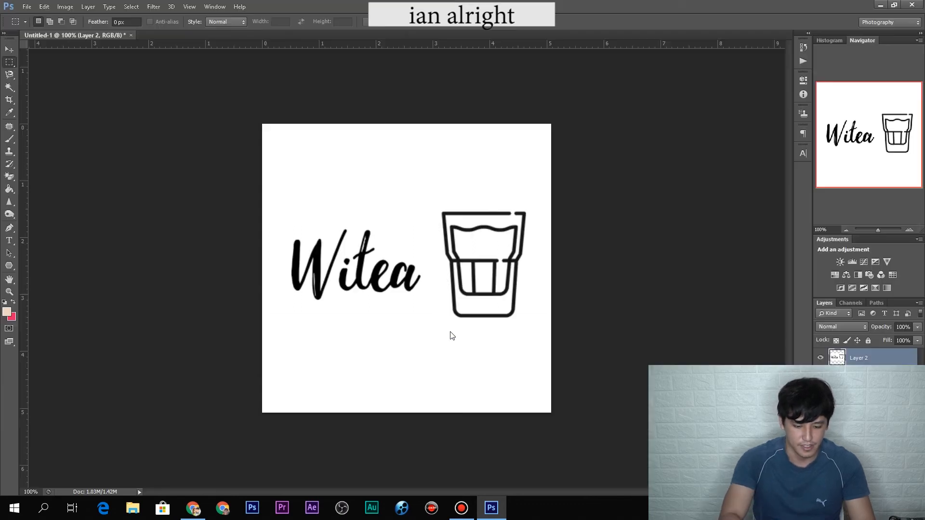
{"action": "left_click", "coordinate": [526, 137]}
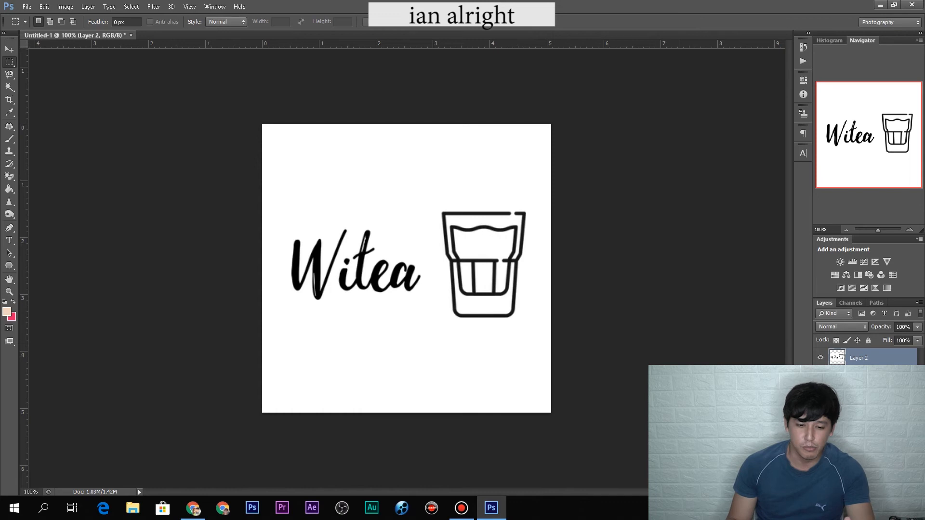
Step: Remove the white canvas background and erase the white around the lettering and inside the glass with the Magic Eraser
{"action": "key", "text": "ctrl+z"}
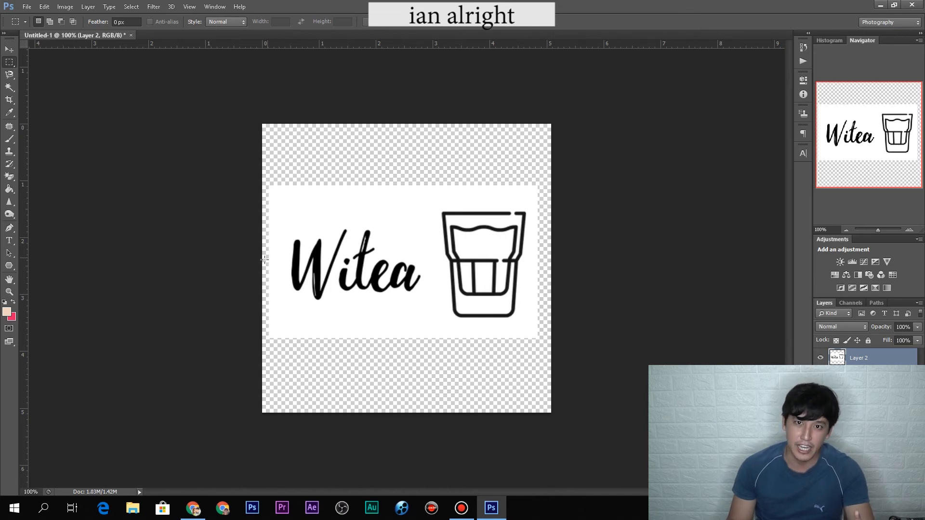
{"action": "left_click", "coordinate": [9, 177]}
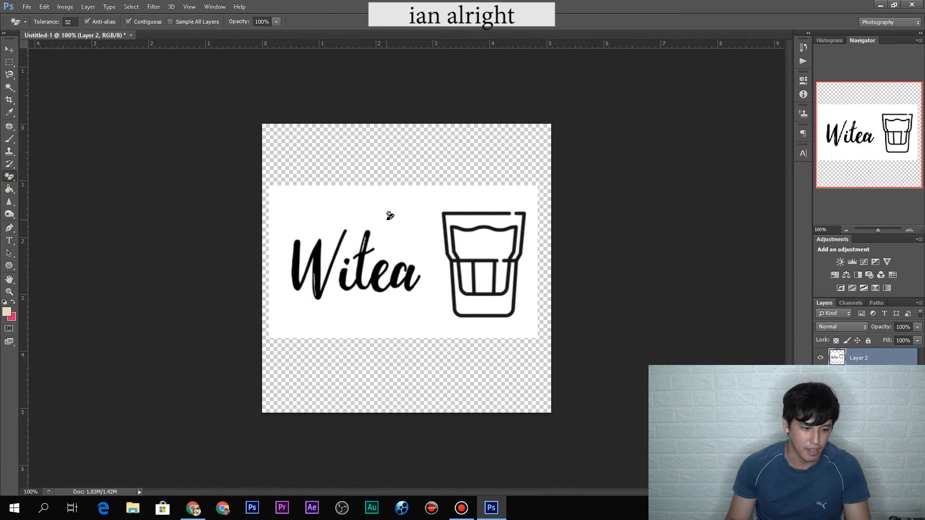
{"action": "left_click", "coordinate": [389, 215]}
{"action": "left_click", "coordinate": [469, 238]}
{"action": "left_click", "coordinate": [481, 271]}
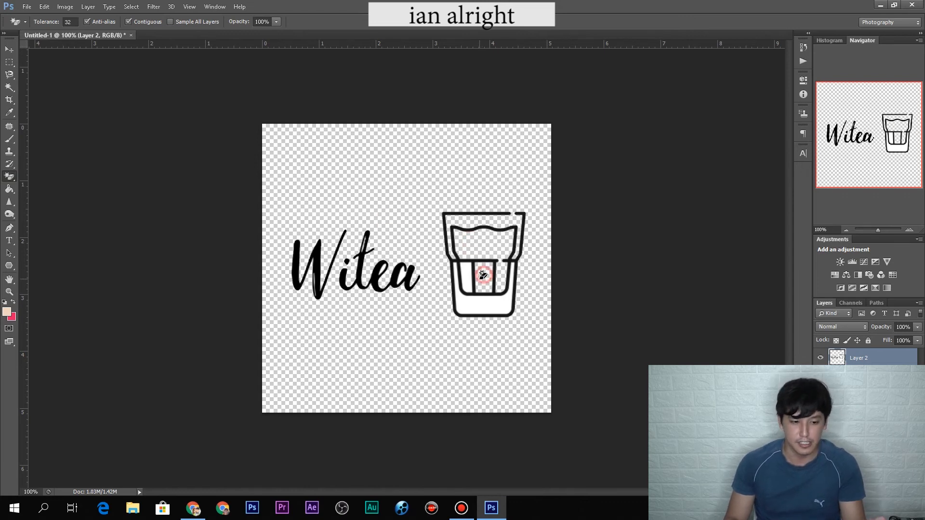
{"action": "left_click", "coordinate": [470, 277]}
{"action": "left_click", "coordinate": [461, 305]}
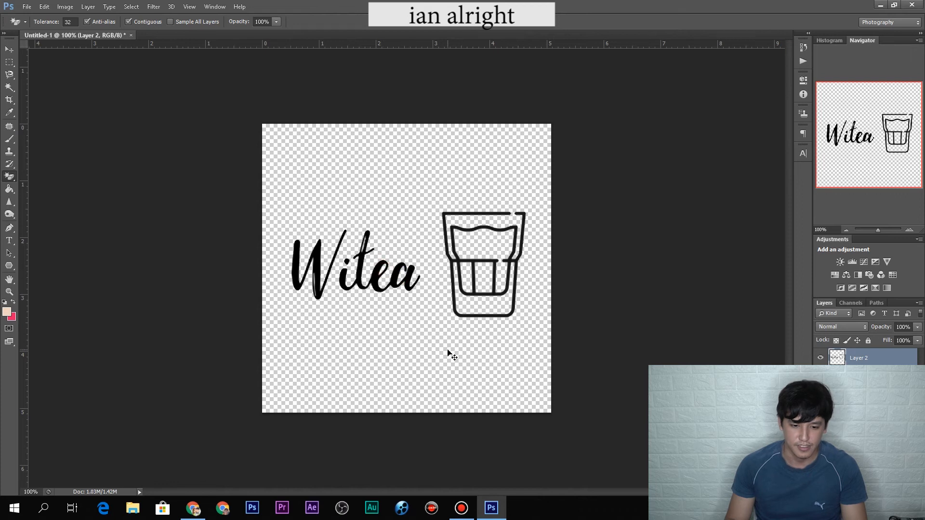
Step: Save the transparent logo in the Pictures folder as a PNG named "logo trial" with smallest/slow compression and no interlacing
{"action": "left_click", "coordinate": [26, 6]}
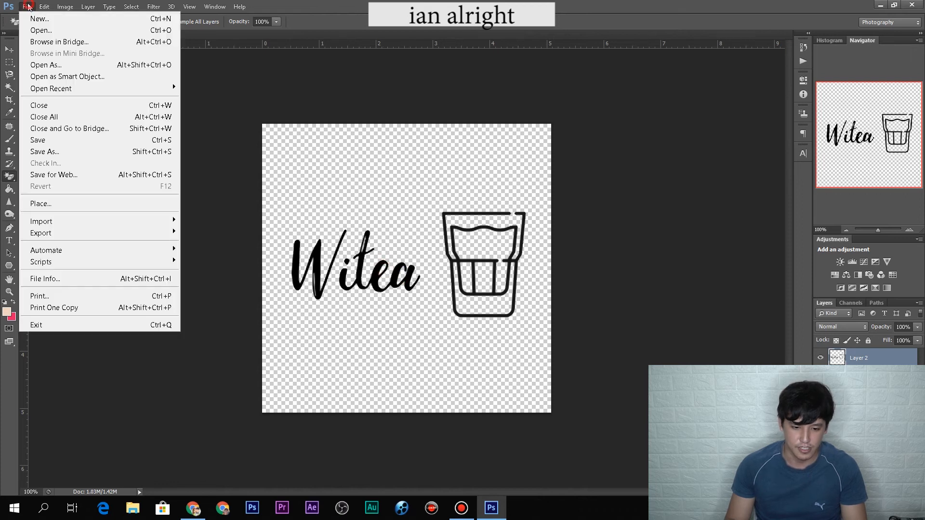
{"action": "left_click", "coordinate": [61, 153]}
{"action": "left_click", "coordinate": [305, 350]}
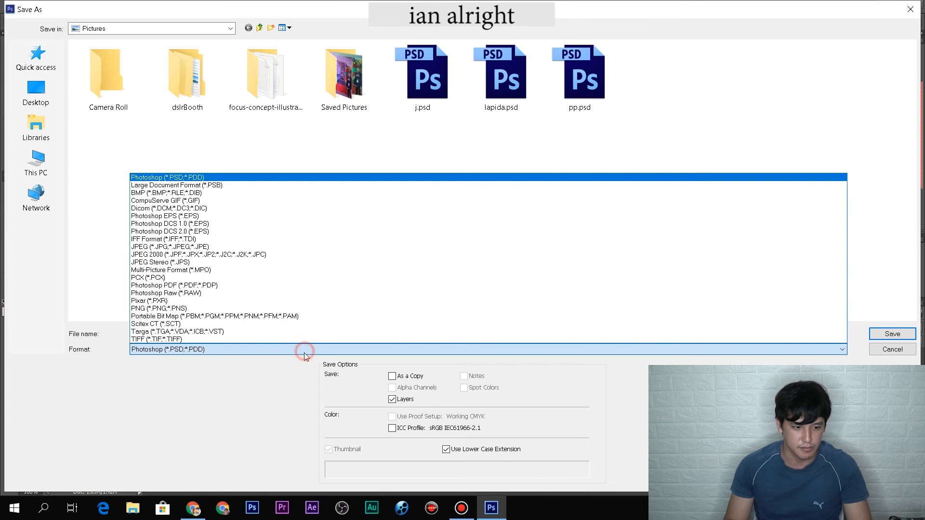
{"action": "left_click", "coordinate": [305, 309]}
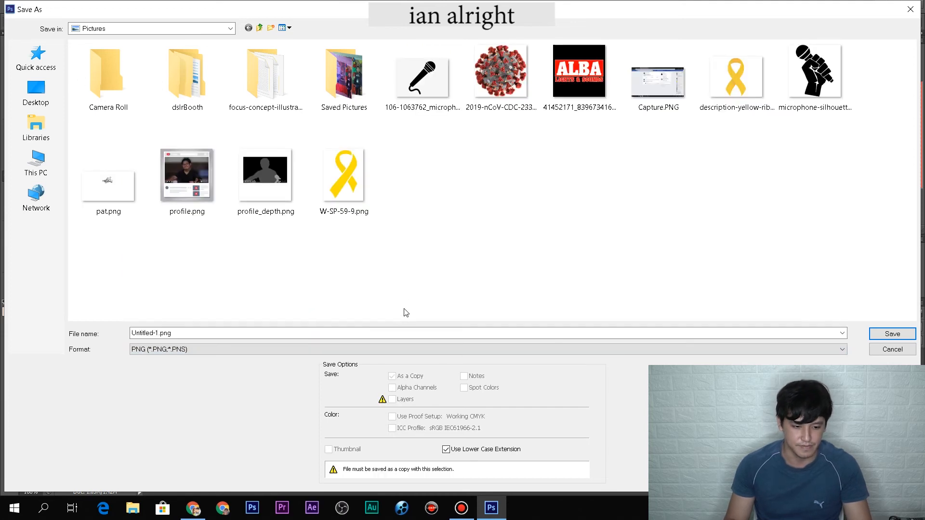
{"action": "left_click", "coordinate": [389, 342]}
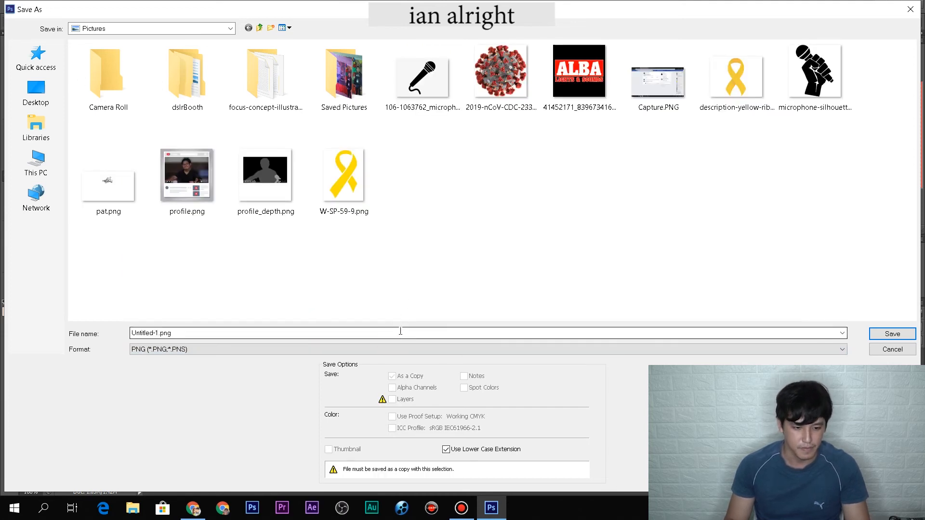
{"action": "left_click", "coordinate": [399, 332]}
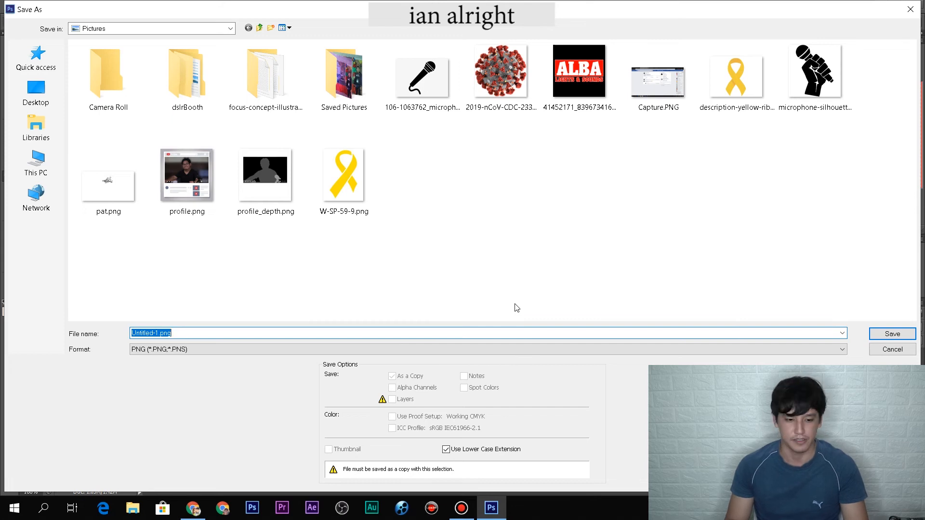
{"action": "type", "text": "logo trial"}
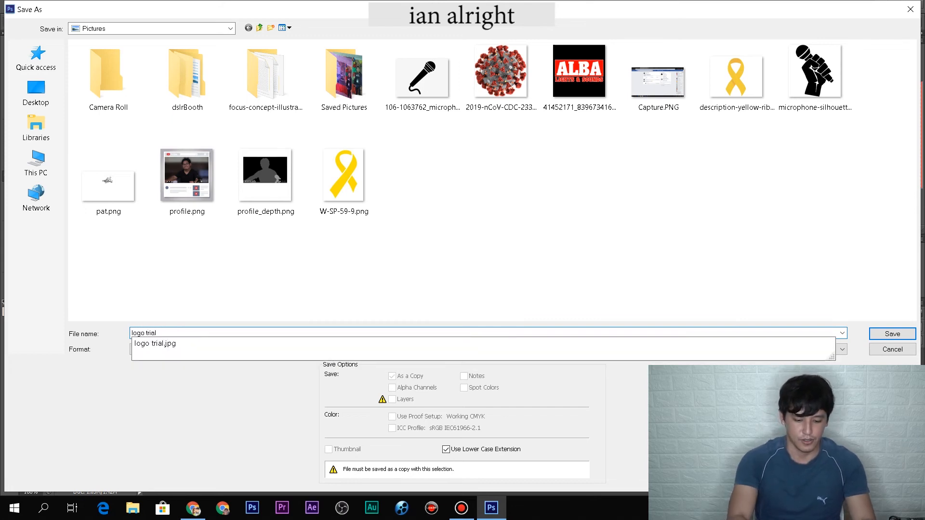
{"action": "key", "text": "Return"}
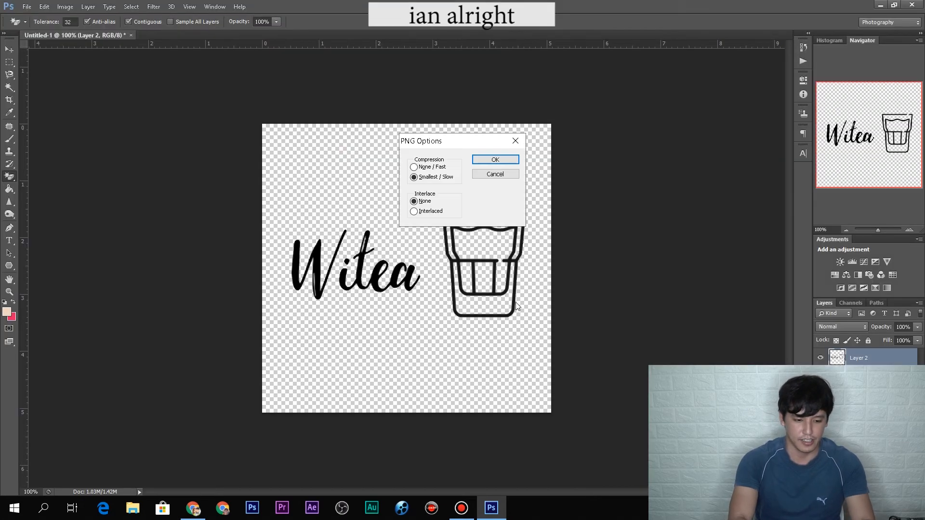
{"action": "left_click", "coordinate": [503, 159]}
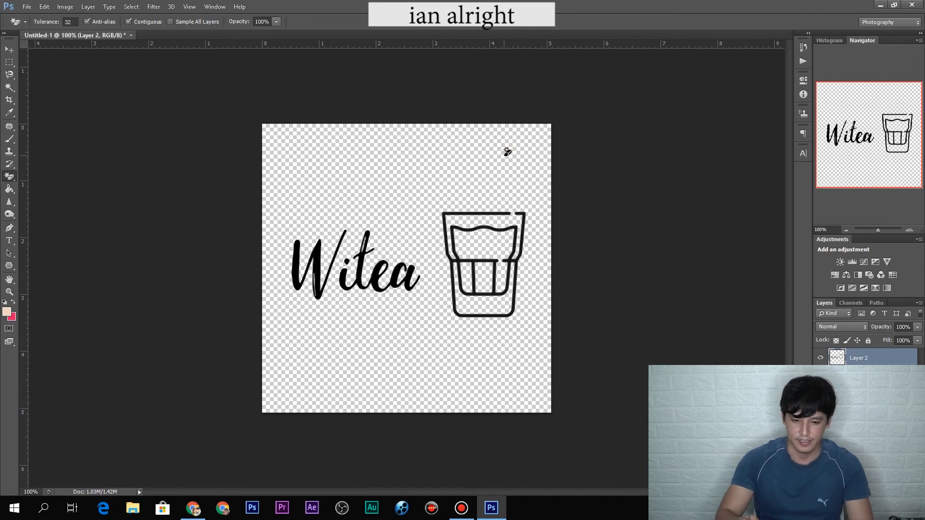